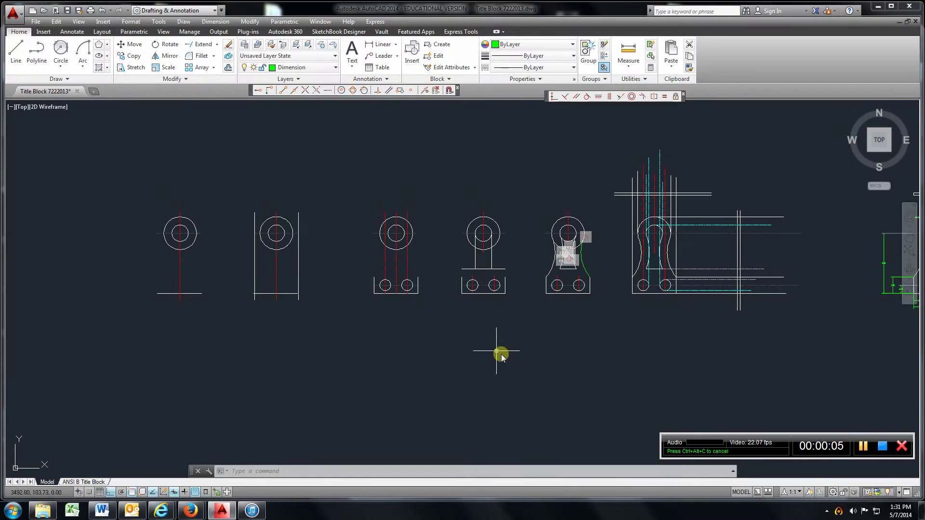
# - Pan and zoom in on the first sensor mount view's two concentric circles
pyautogui.moveTo(219, 291)
pyautogui.mouseDown(button='middle')
pyautogui.moveTo(438, 309)
pyautogui.moveTo(481, 293)
pyautogui.moveTo(562, 296)
pyautogui.moveTo(497, 300)
pyautogui.mouseUp(button='middle')
pyautogui.scroll(5, 412, 288)
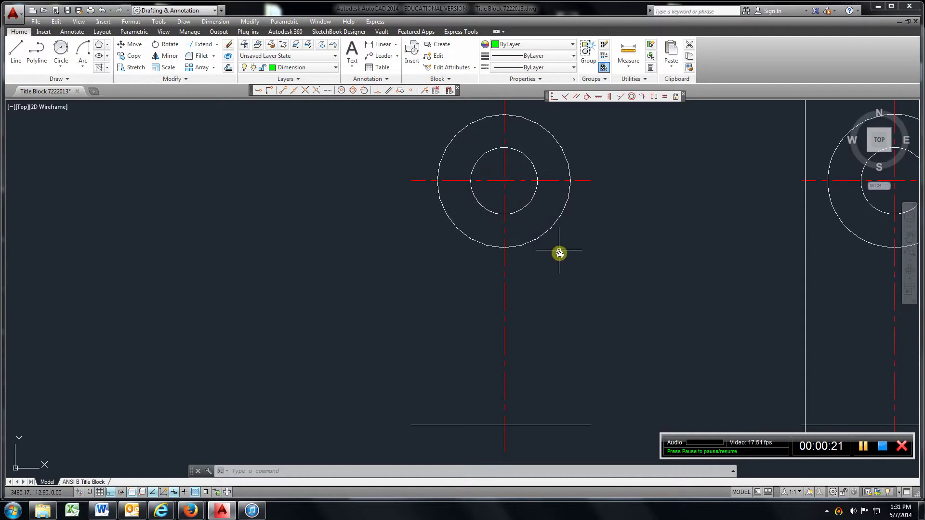
pyautogui.moveTo(526, 206)
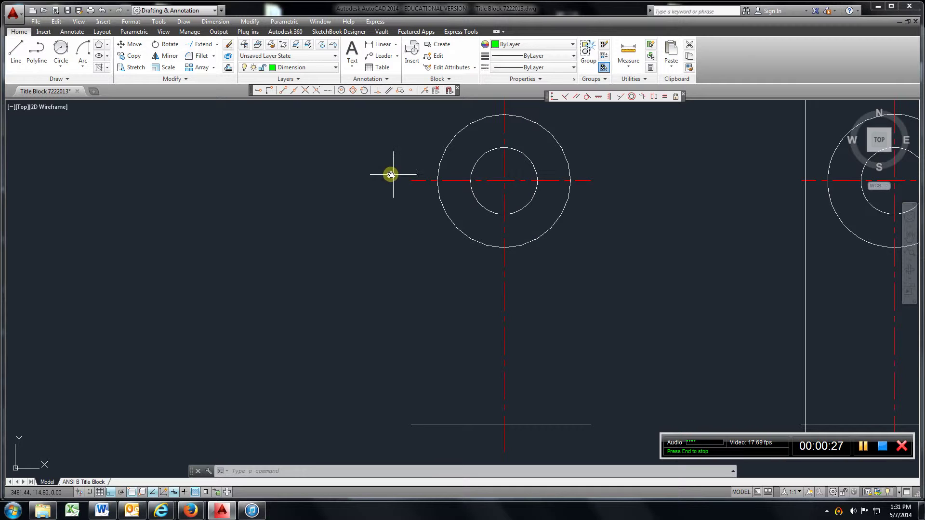
pyautogui.click(60, 60)
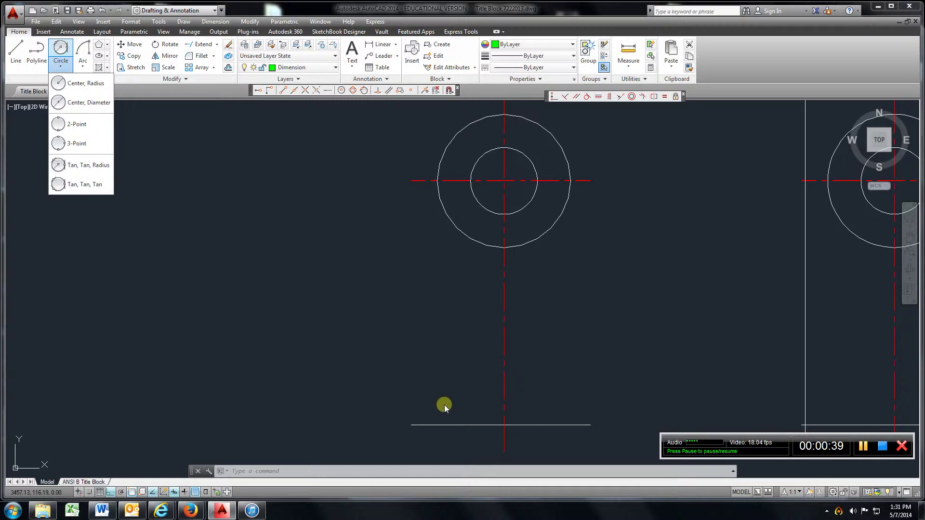
pyautogui.click(403, 282)
pyautogui.moveTo(650, 285)
pyautogui.mouseDown(button='middle')
pyautogui.moveTo(397, 279)
pyautogui.moveTo(278, 290)
pyautogui.mouseUp(button='middle')
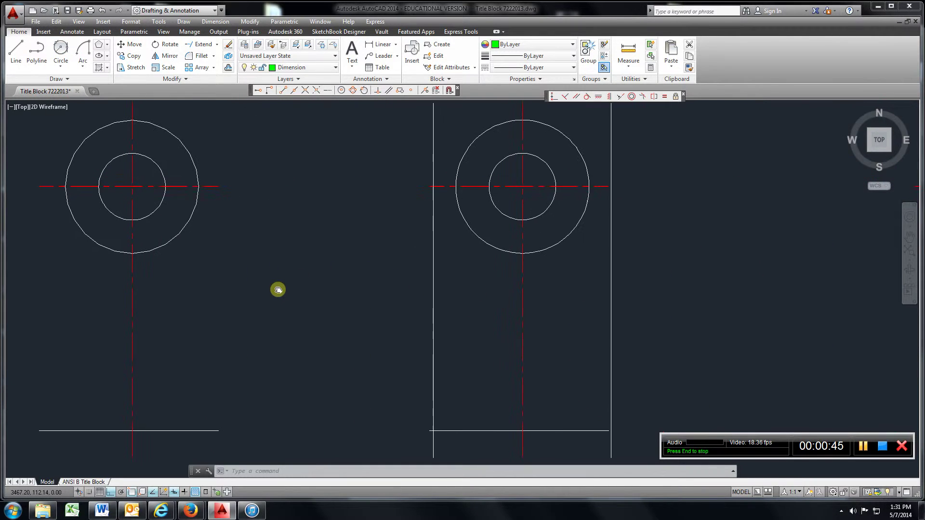
pyautogui.scroll(-4, 276, 289)
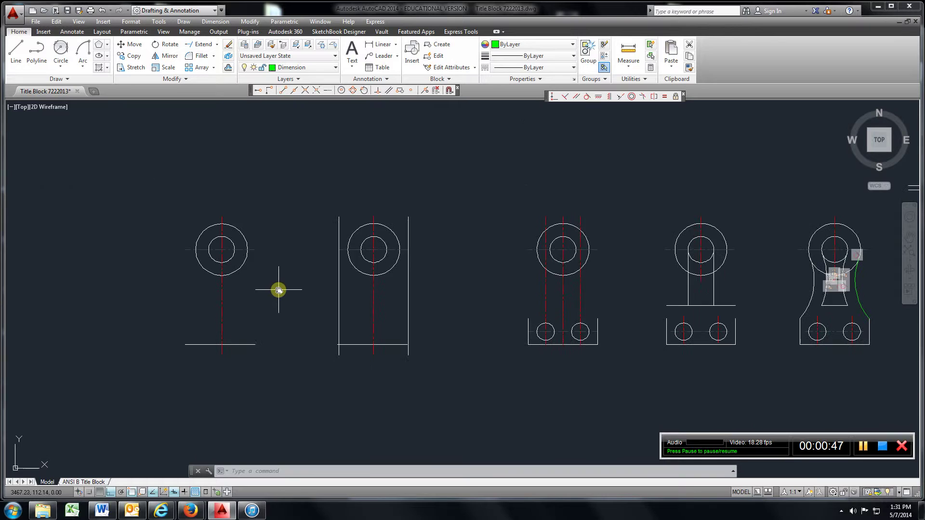
pyautogui.scroll(2, 277, 290)
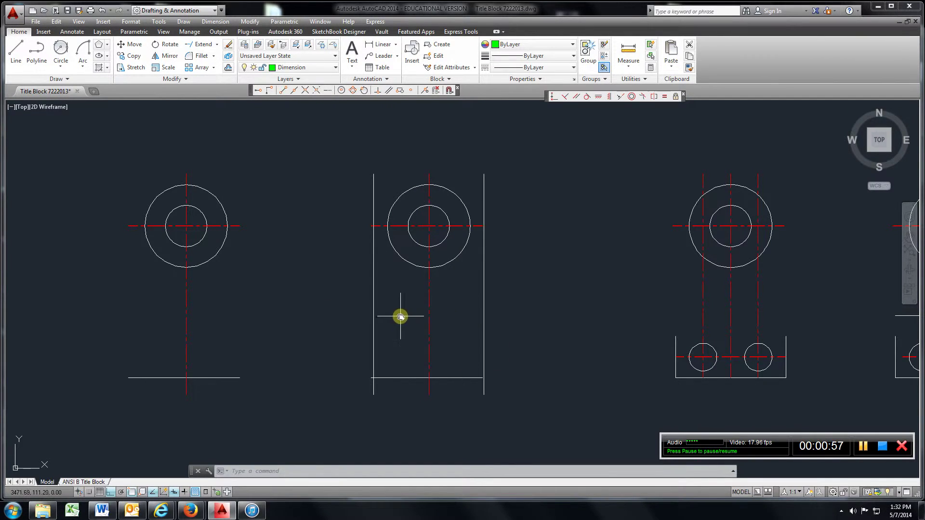
pyautogui.scroll(5, 378, 387)
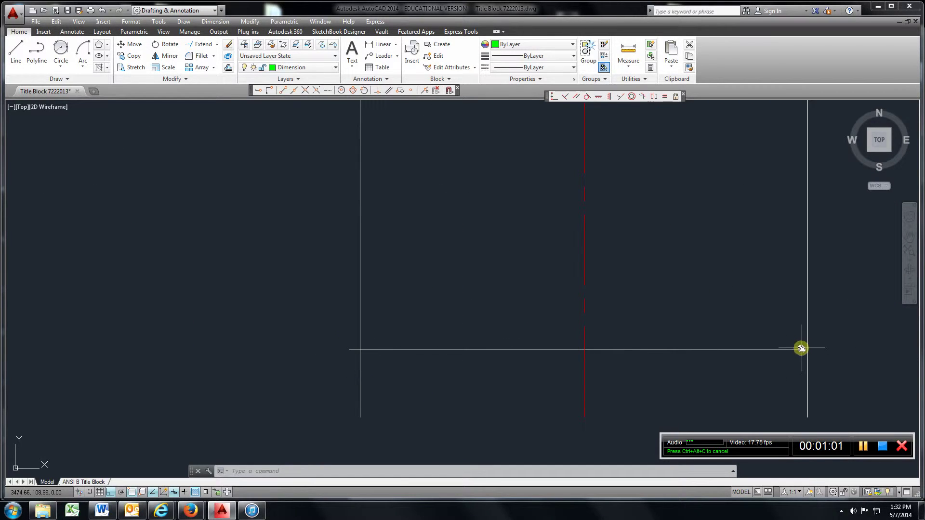
# - Pan and zoom across the five part views to centre the fourth and fifth mount views
pyautogui.scroll(-6, 787, 355)
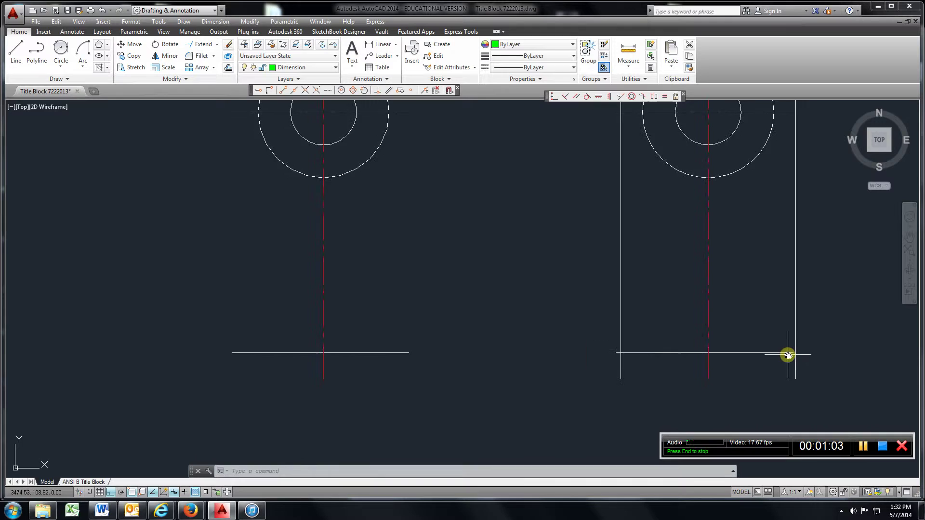
pyautogui.moveTo(803, 331); pyautogui.dragTo(458, 313, button='middle')
pyautogui.scroll(4, 606, 324)
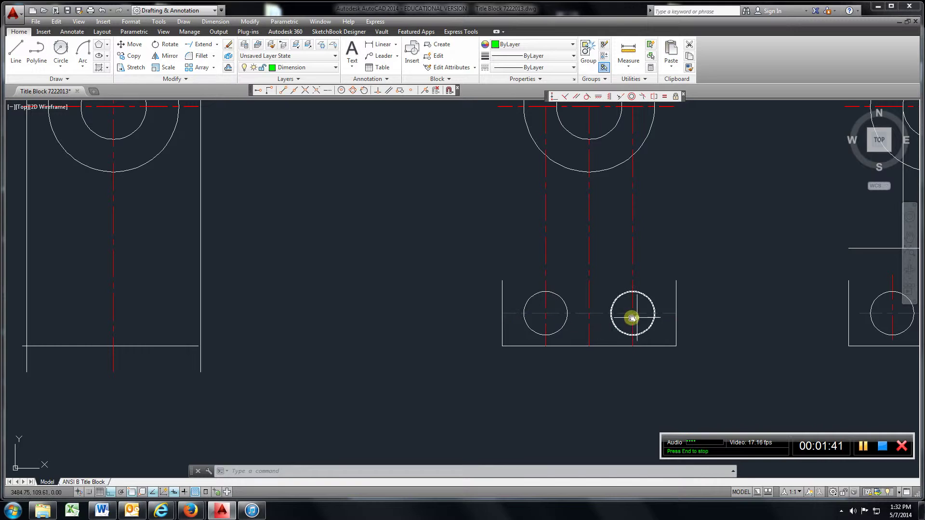
pyautogui.moveTo(632, 318)
pyautogui.mouseDown(button='middle')
pyautogui.moveTo(509, 366)
pyautogui.moveTo(270, 371)
pyautogui.moveTo(280, 374)
pyautogui.mouseUp(button='middle')
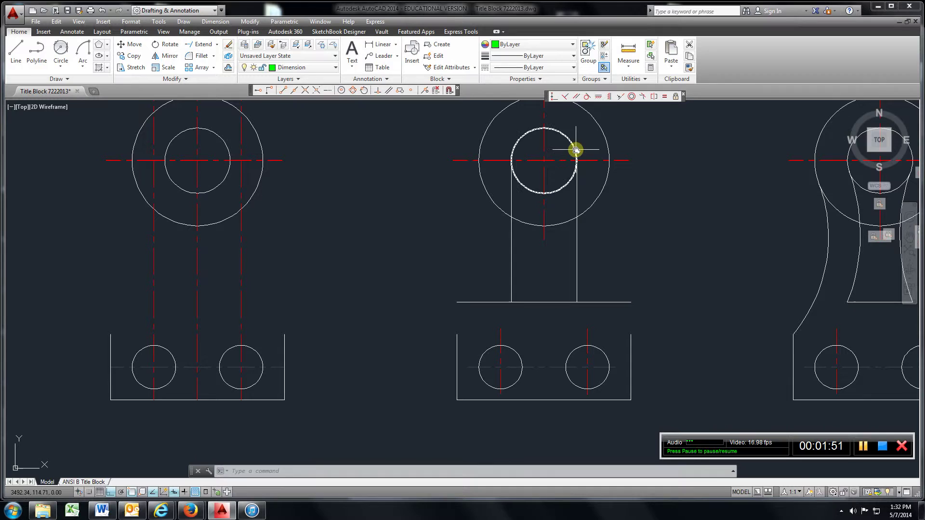
pyautogui.moveTo(795, 306); pyautogui.dragTo(508, 299, button='middle')
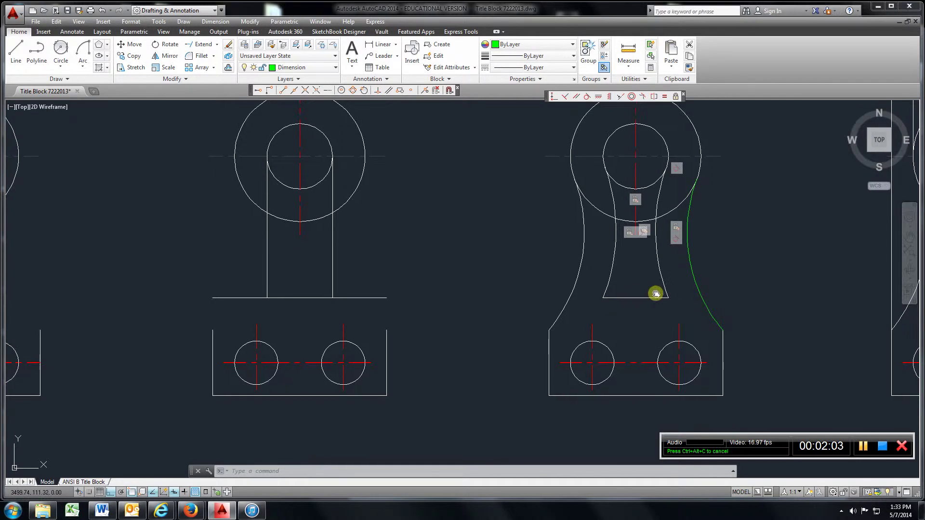
# - Centre the fifth mount view and erase its curved right edge
pyautogui.moveTo(657, 293); pyautogui.dragTo(400, 295, button='middle')
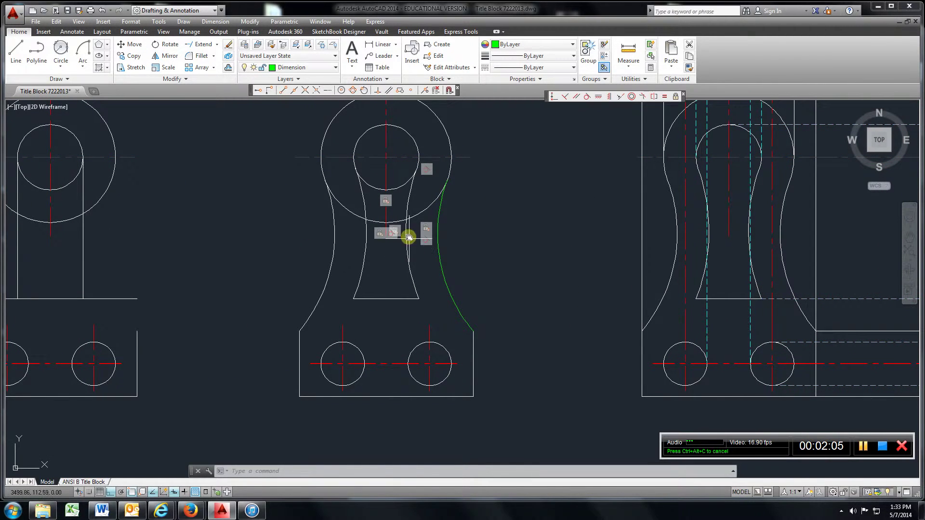
pyautogui.moveTo(408, 257); pyautogui.dragTo(460, 265, button='middle')
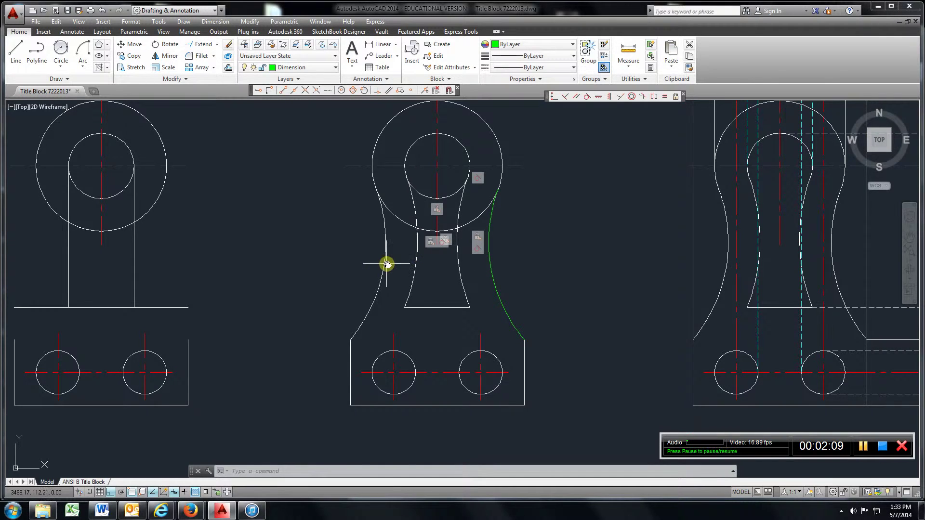
pyautogui.click(492, 281)
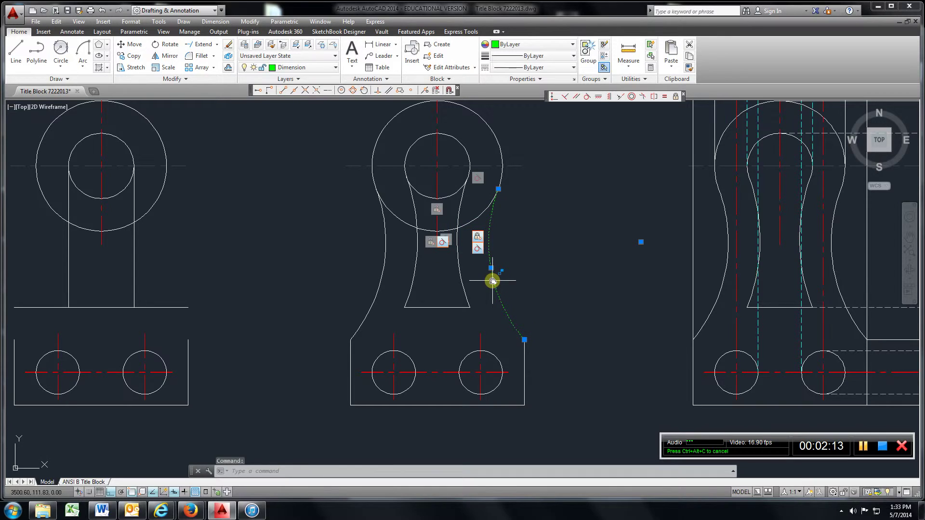
pyautogui.rightClick(493, 281)
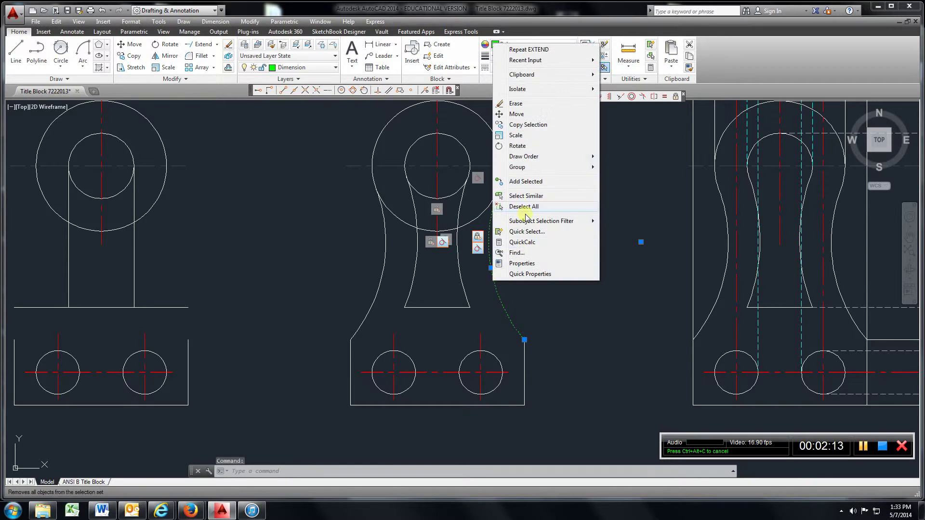
pyautogui.click(515, 103)
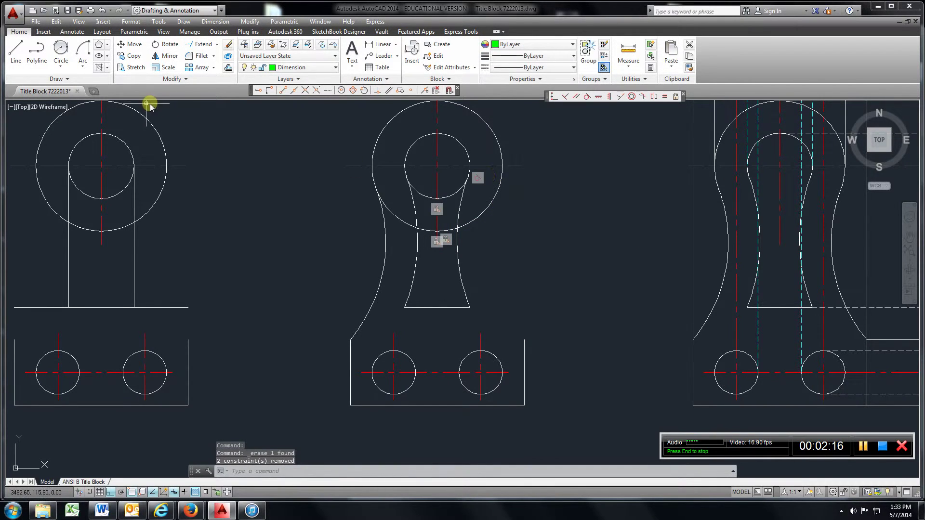
# - Draw a Start-End-Radius arc of radius 3.5 from the large circle to the base corner
pyautogui.click(83, 62)
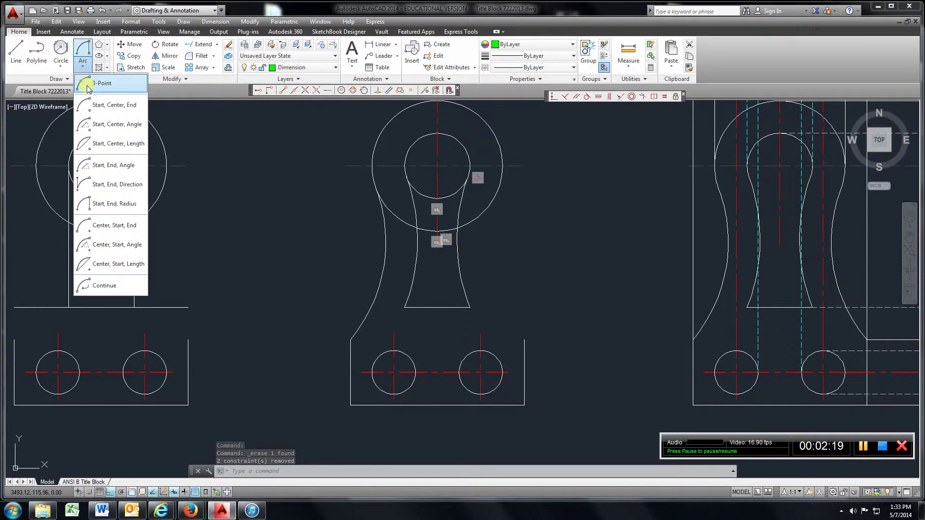
pyautogui.click(106, 212)
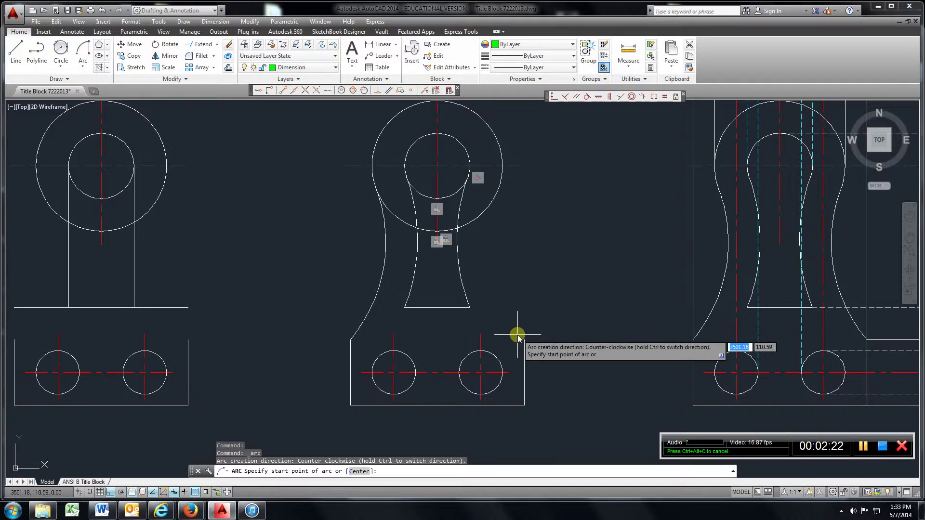
pyautogui.click(488, 206)
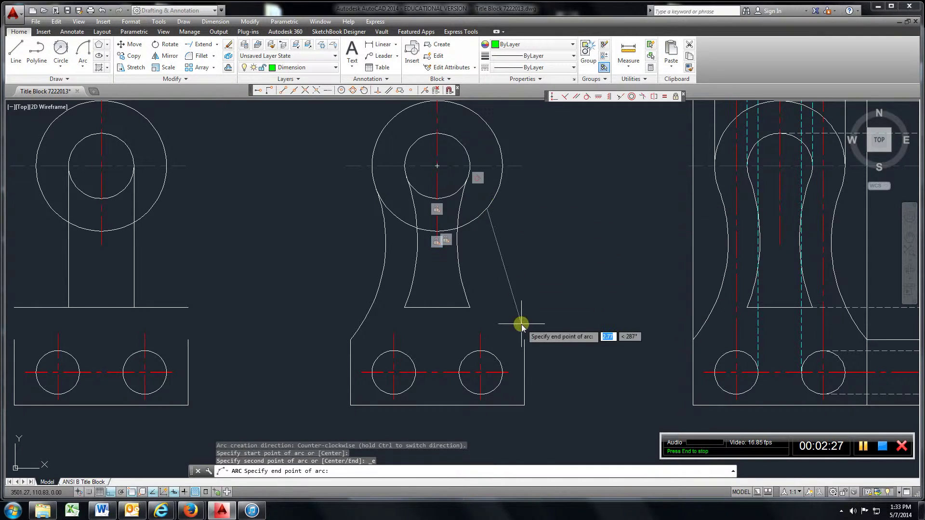
pyautogui.click(524, 340)
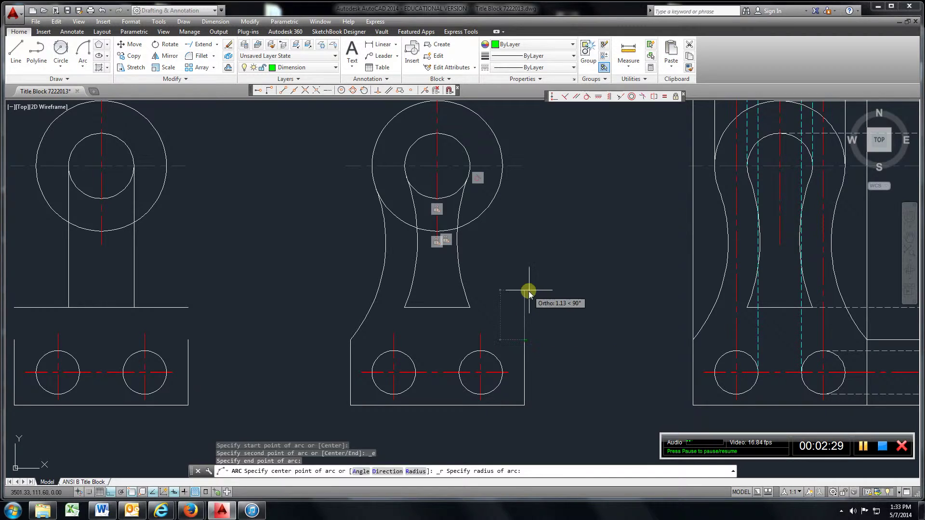
pyautogui.write('3.')
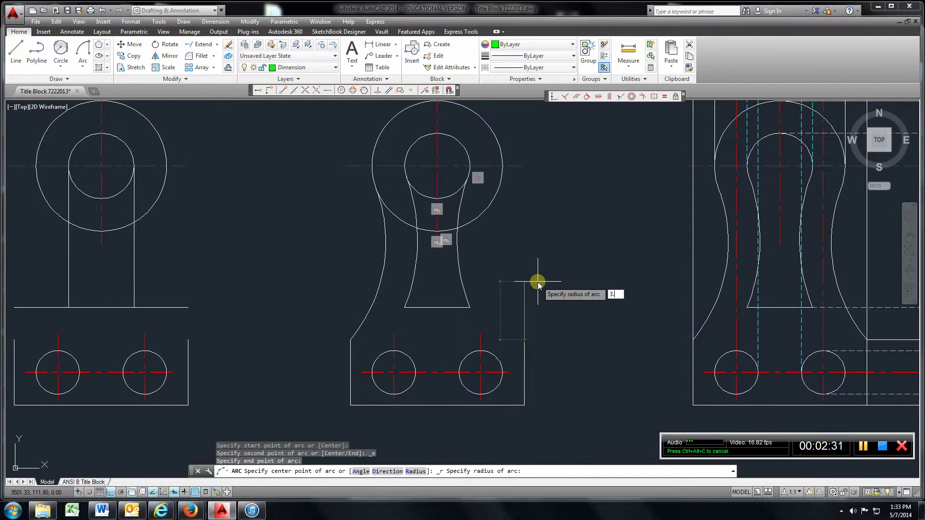
pyautogui.write('5')
pyautogui.press('Return')
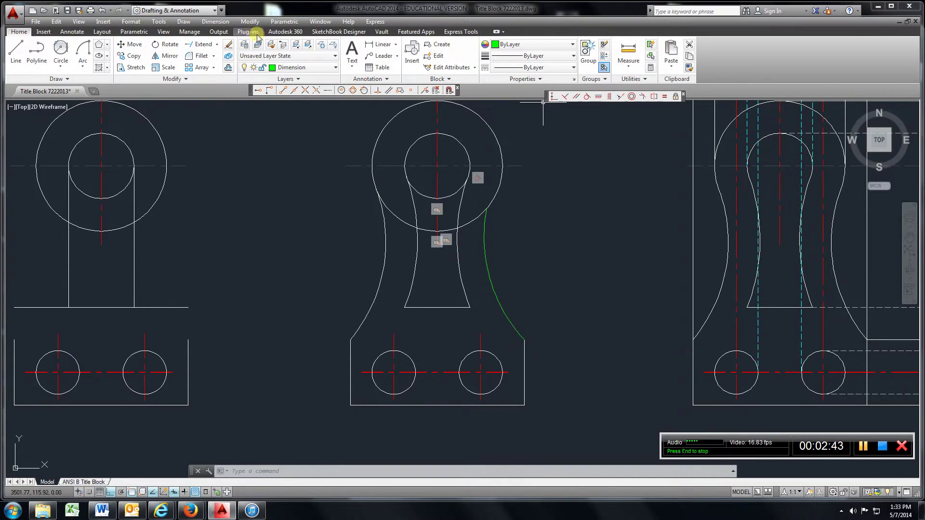
# - Bring up the Object Snap toolbar from the Tools menu
pyautogui.click(156, 23)
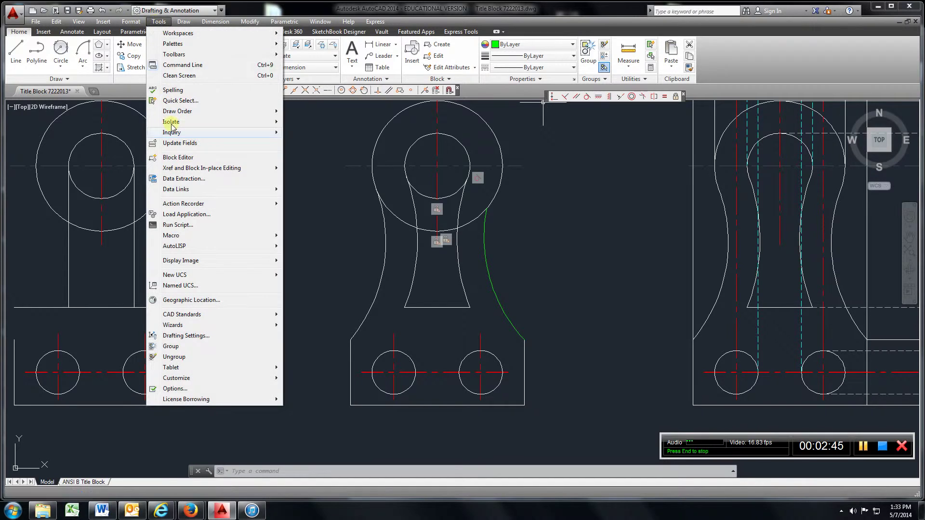
pyautogui.moveTo(185, 59)
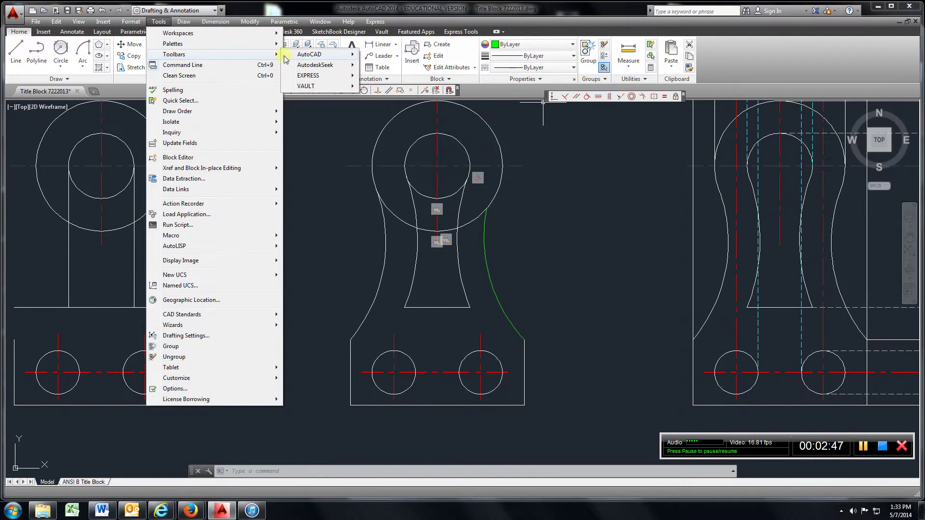
pyautogui.moveTo(306, 60)
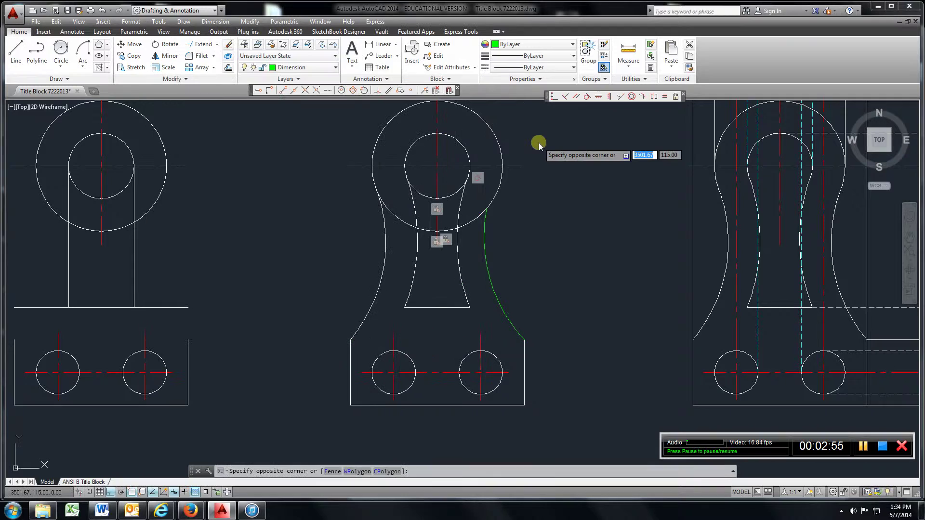
pyautogui.click(498, 124)
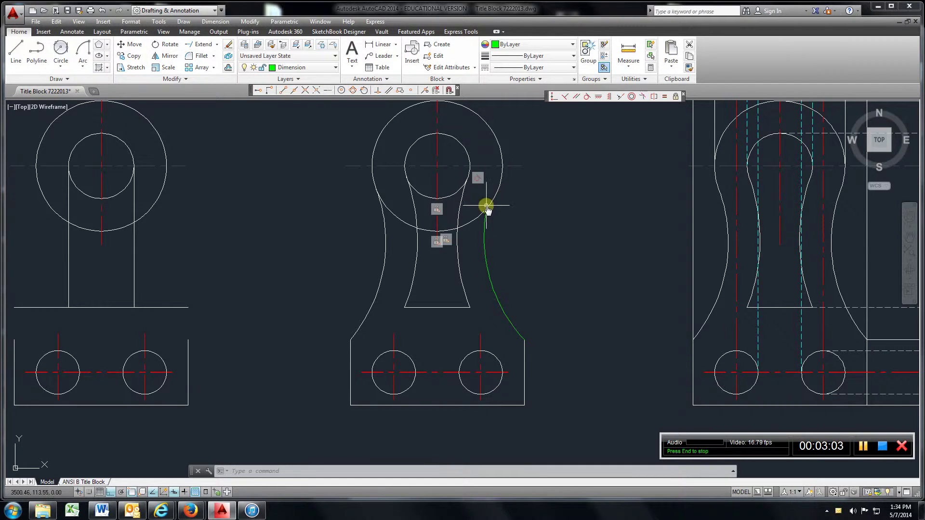
# - Fix the radius 3.5 arc's lower endpoint and constrain the arc tangent to the large circle
pyautogui.click(676, 96)
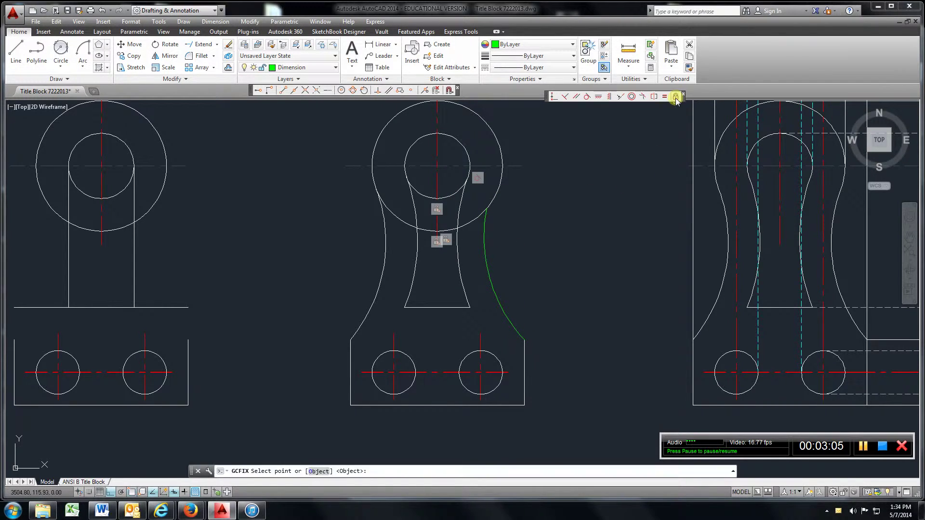
pyautogui.click(514, 331)
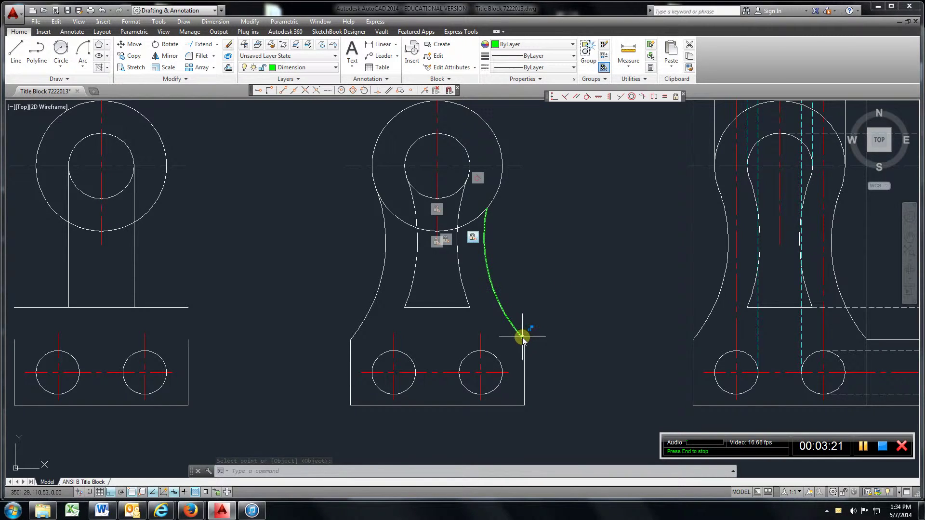
pyautogui.click(587, 97)
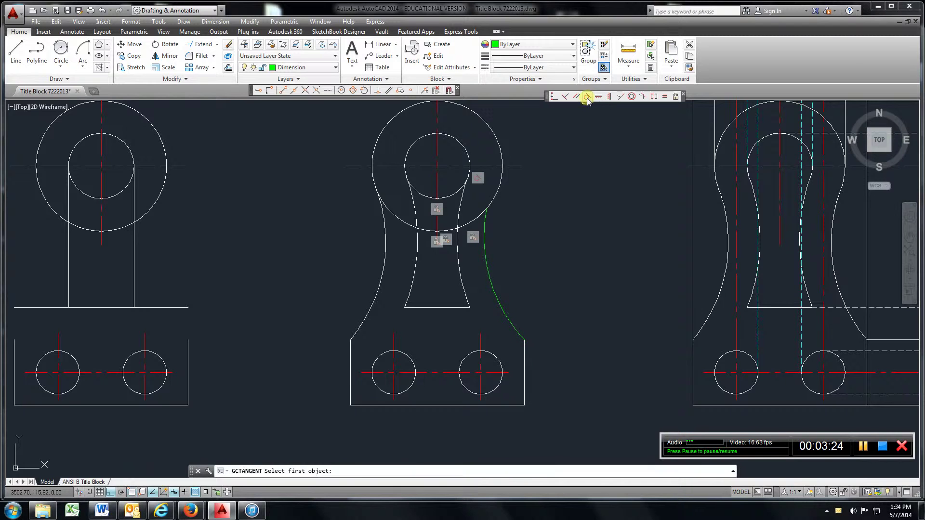
pyautogui.click(474, 222)
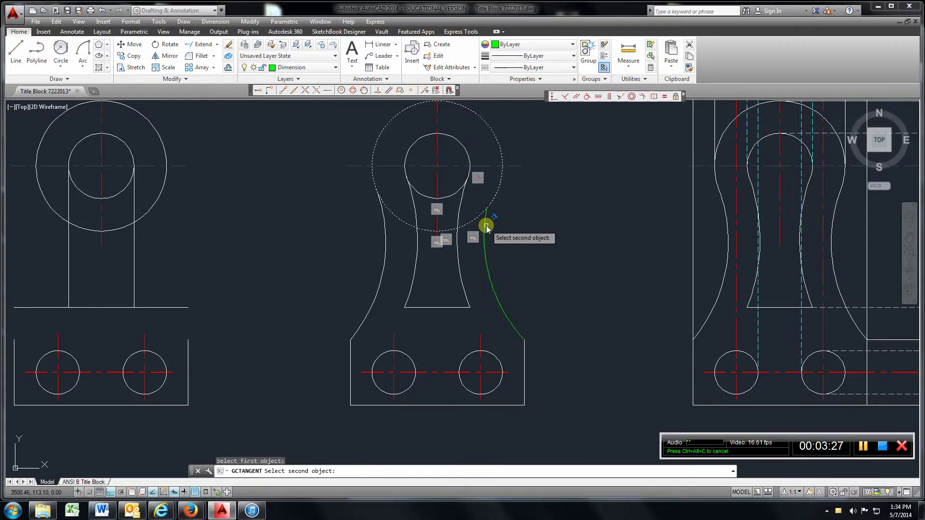
pyautogui.click(484, 227)
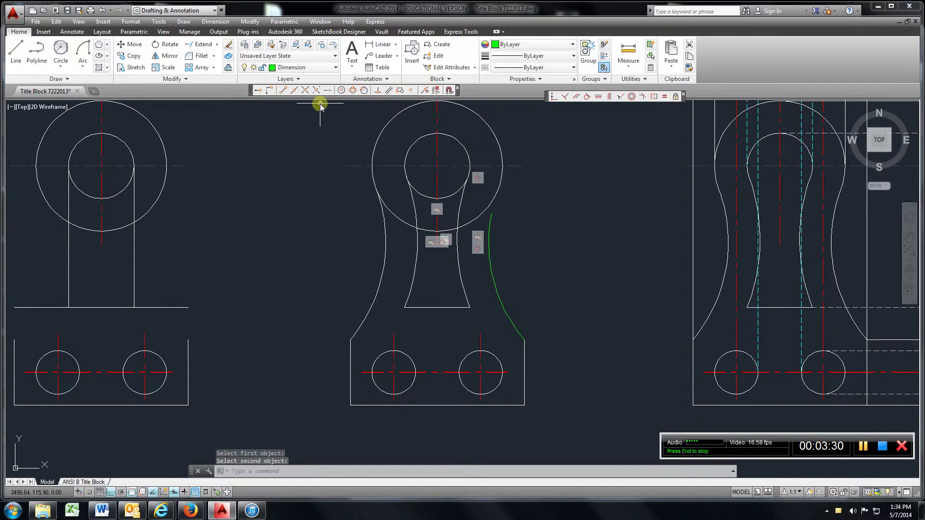
# - Extend the radius 3.5 arc's top end to the large outer circle boundary
pyautogui.click(197, 46)
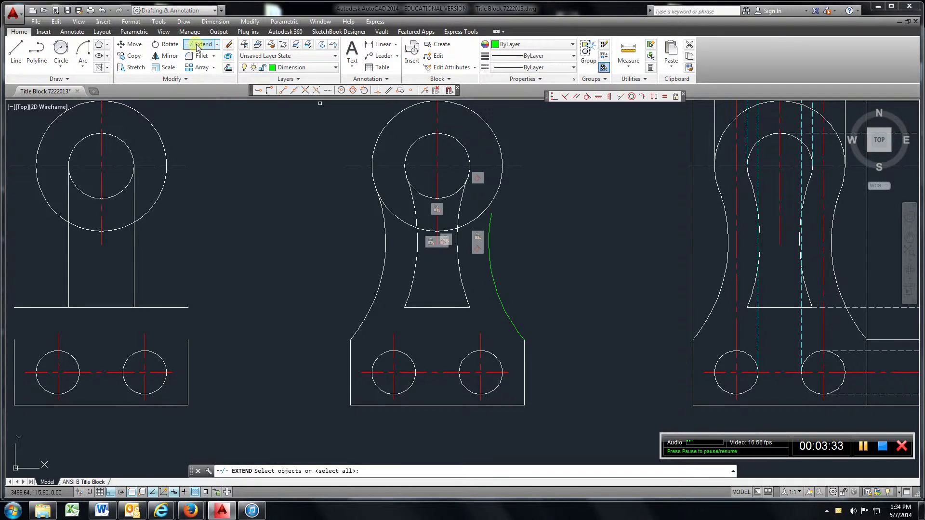
pyautogui.click(501, 183)
pyautogui.press('Return')
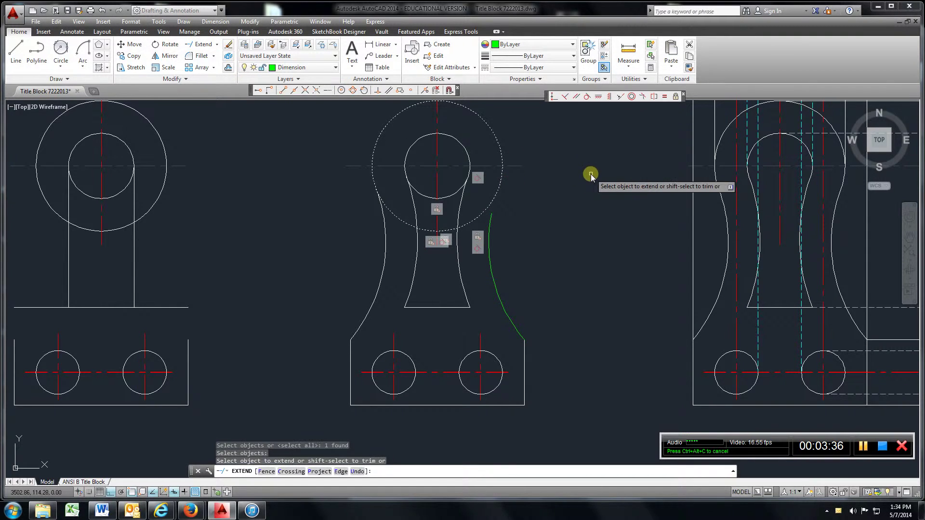
pyautogui.click(501, 220)
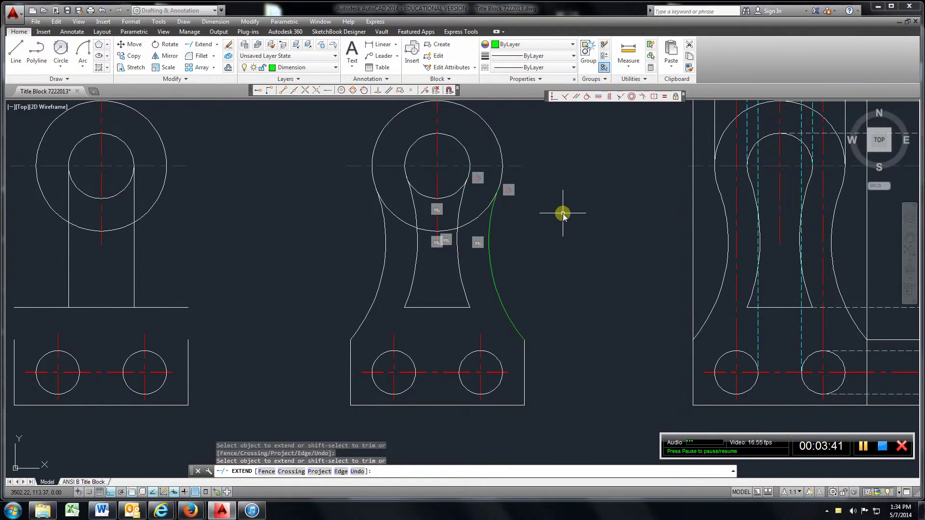
pyautogui.press('Escape')
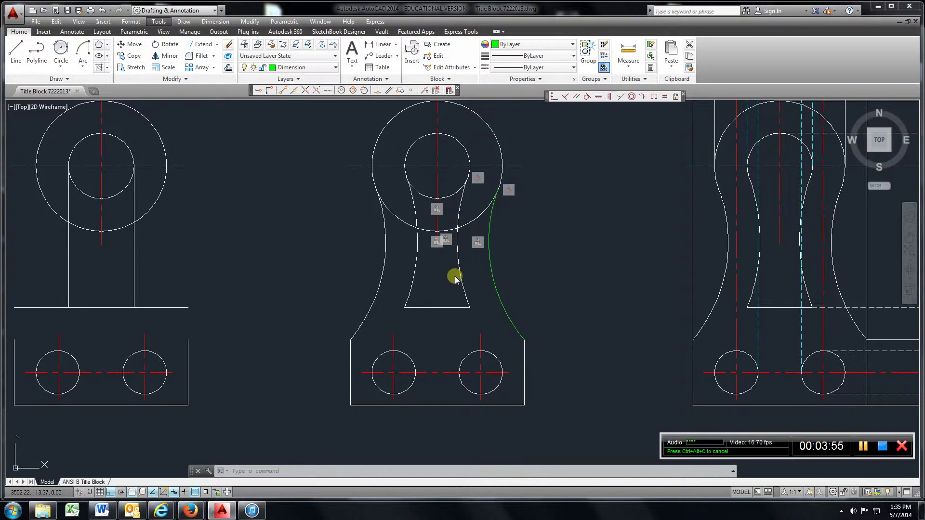
# - Erase the inner and outer left arcs of the middle bracket
pyautogui.click(408, 269)
pyautogui.click(413, 276)
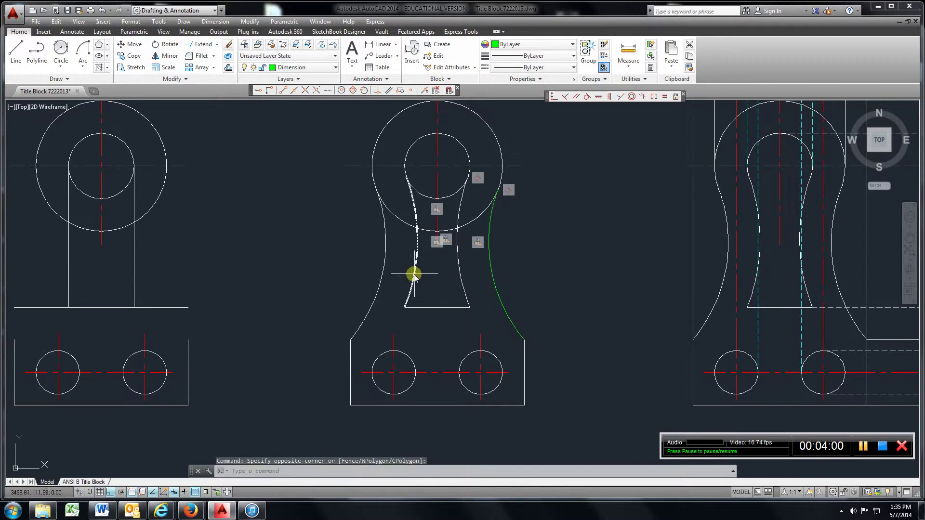
pyautogui.press('Delete')
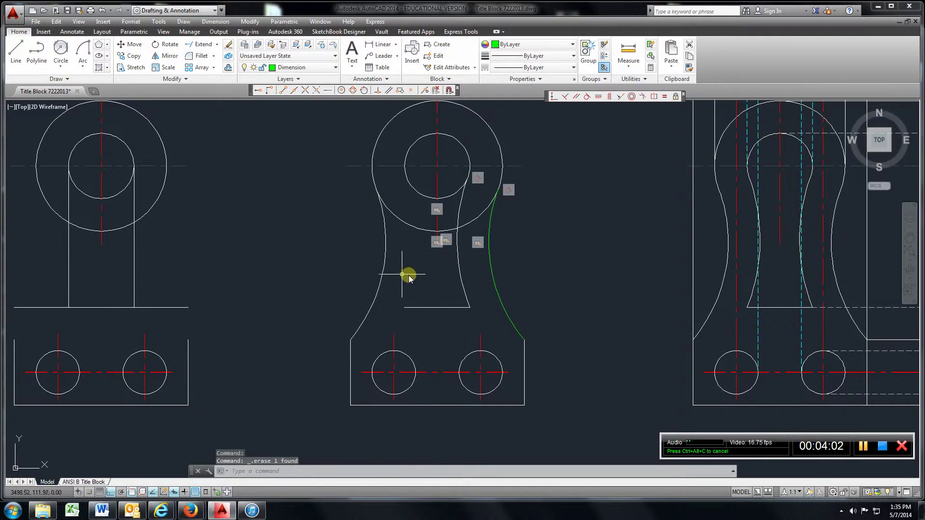
pyautogui.click(383, 272)
pyautogui.press('Delete')
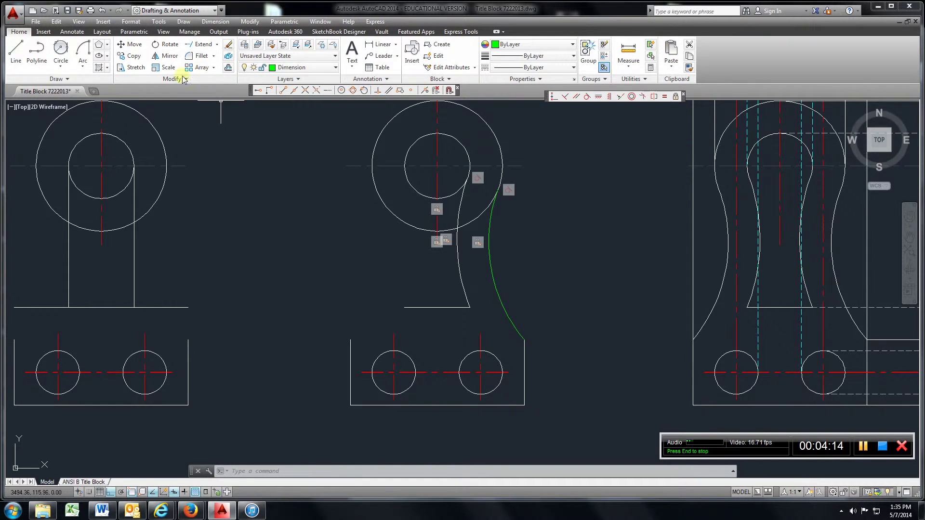
# - Mirror the green outer and inner right arcs about the vertical centreline, keeping the originals
pyautogui.click(165, 56)
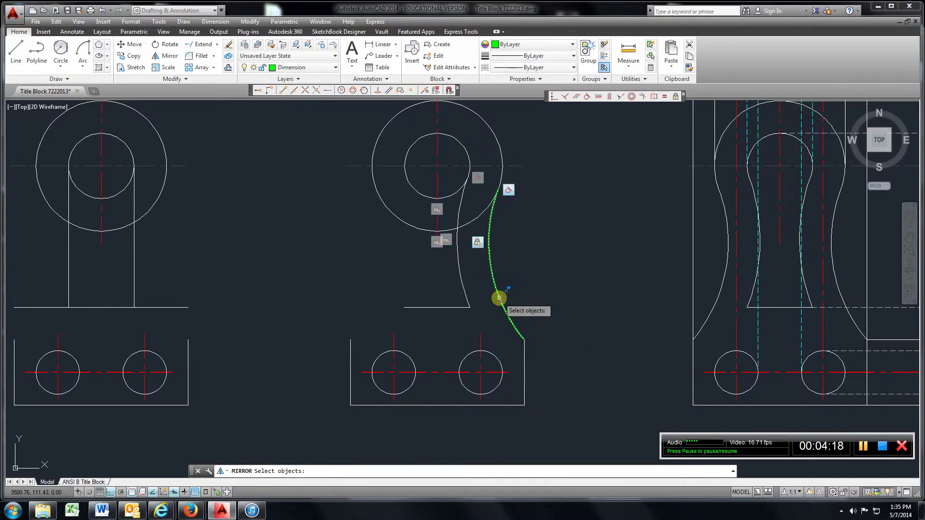
pyautogui.click(499, 299)
pyautogui.click(466, 292)
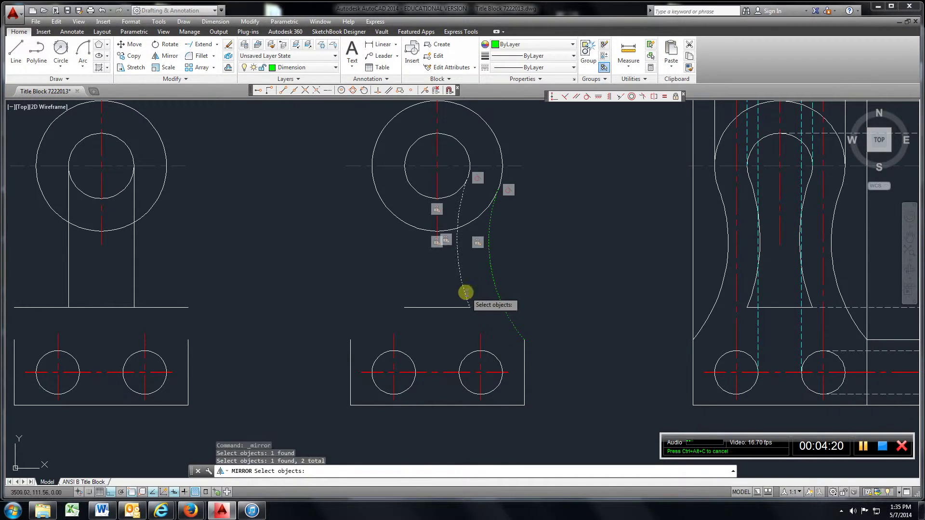
pyautogui.press('Return')
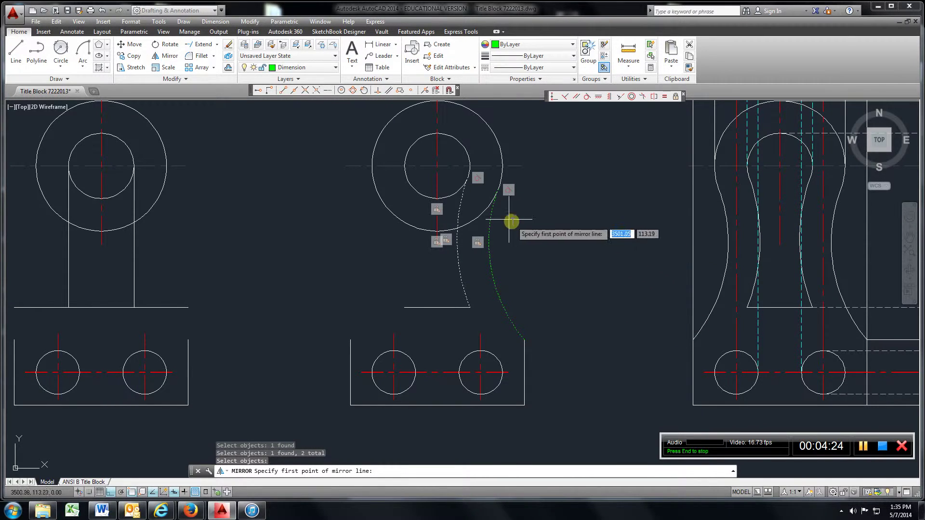
pyautogui.click(436, 166)
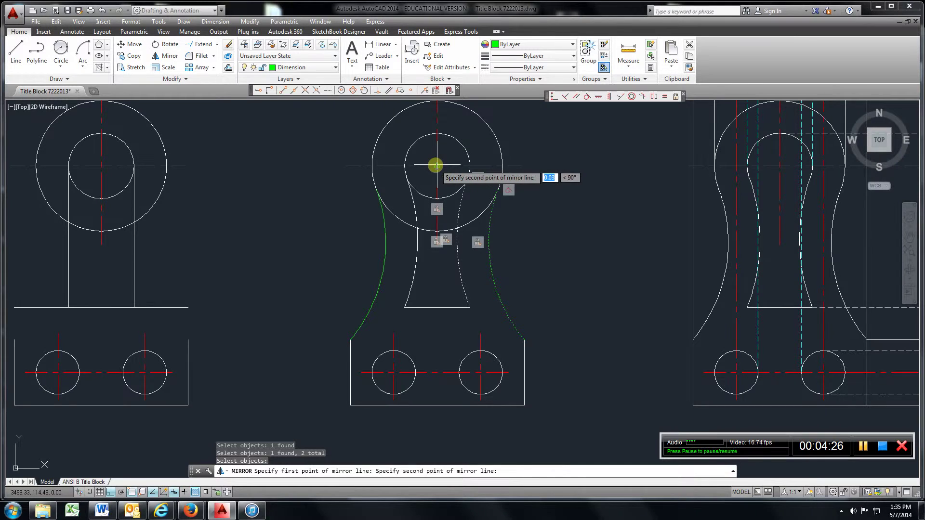
pyautogui.click(423, 210)
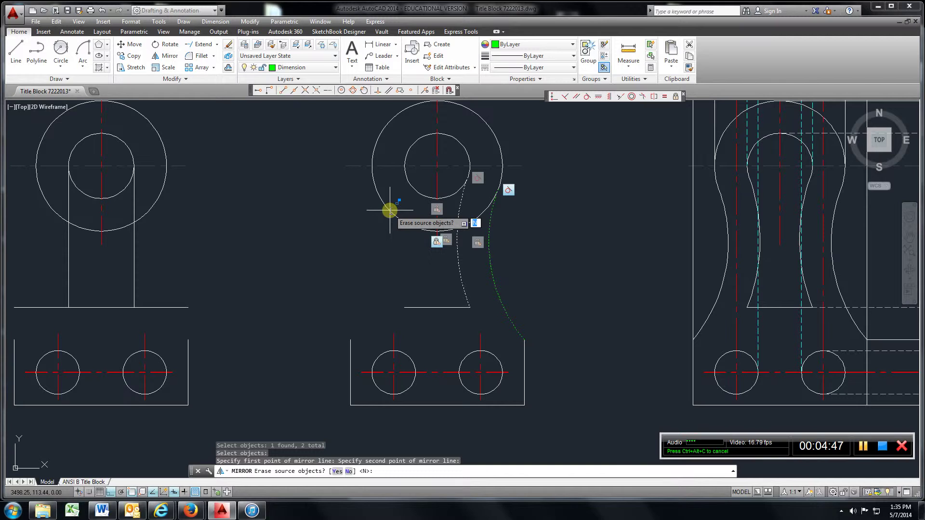
pyautogui.press('Return')
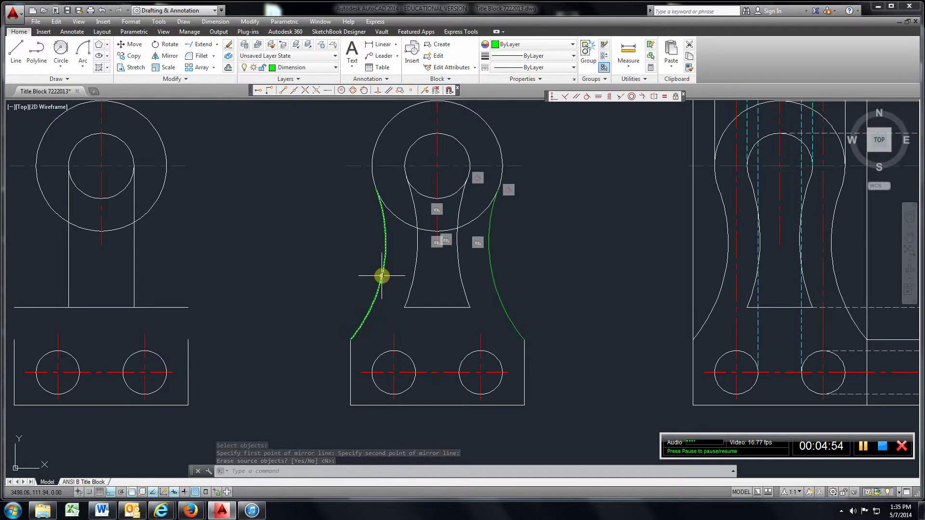
# - Match both outer arcs to the inner right arc's properties
pyautogui.click(690, 69)
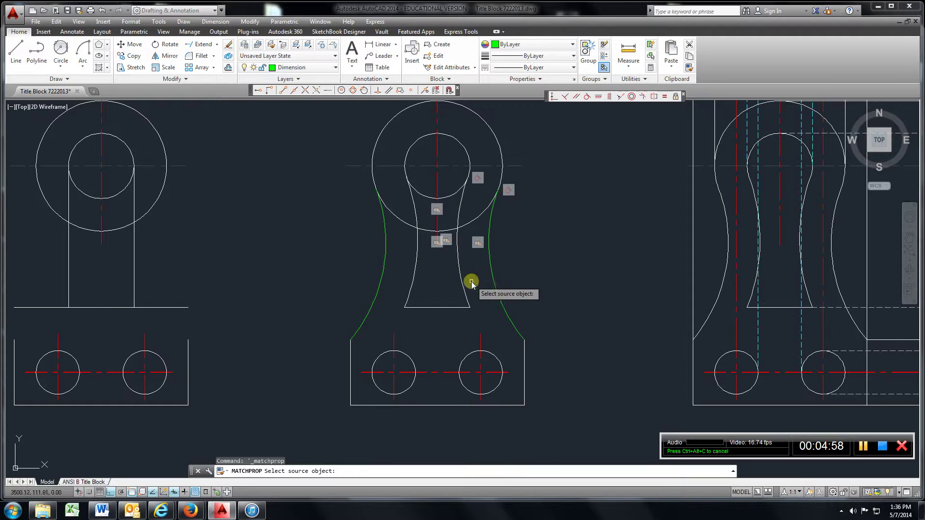
pyautogui.click(471, 282)
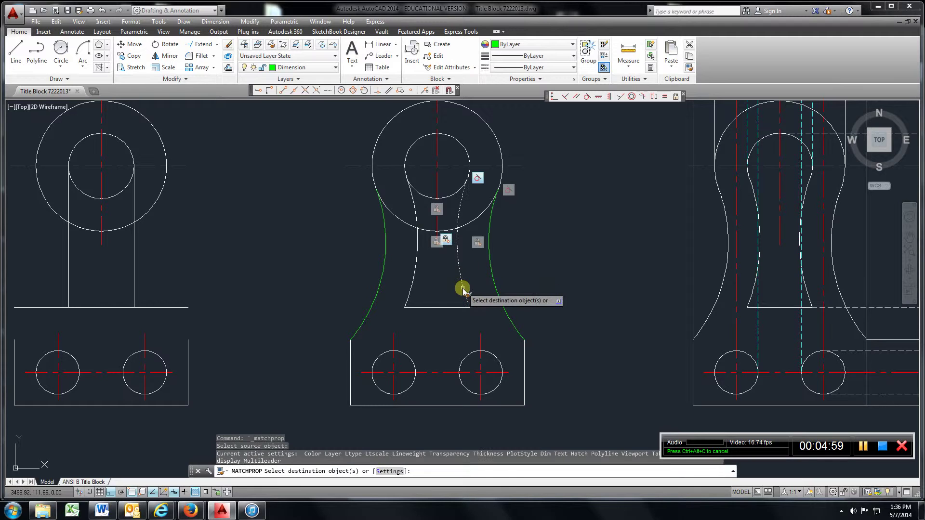
pyautogui.click(493, 283)
pyautogui.click(380, 282)
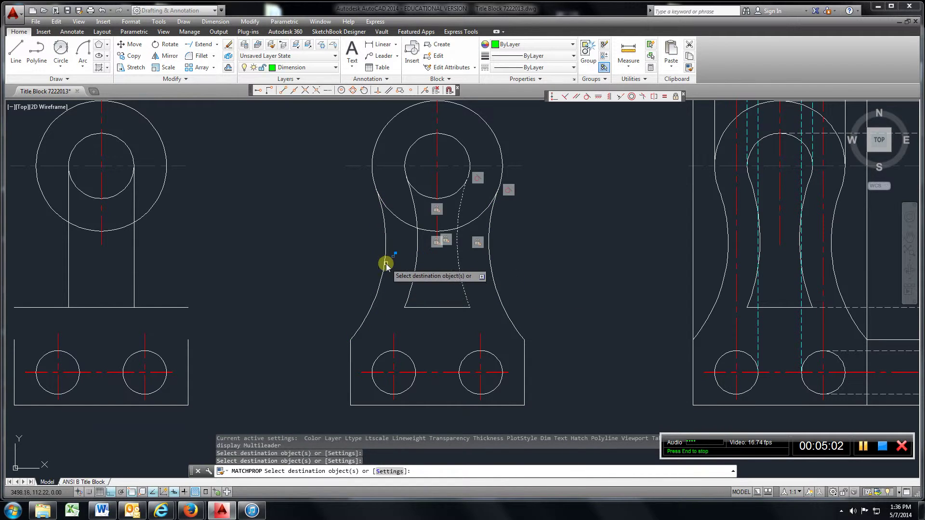
# - Pan and zoom to centre the dimensioned sensor mount views
pyautogui.scroll(-4, 665, 314)
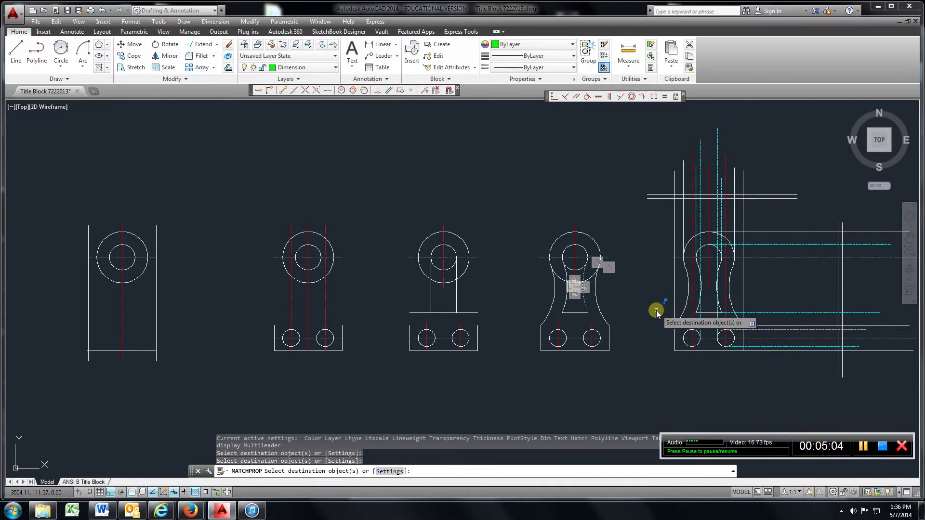
pyautogui.moveTo(656, 312); pyautogui.dragTo(490, 320, button='middle')
pyautogui.scroll(6, 404, 264)
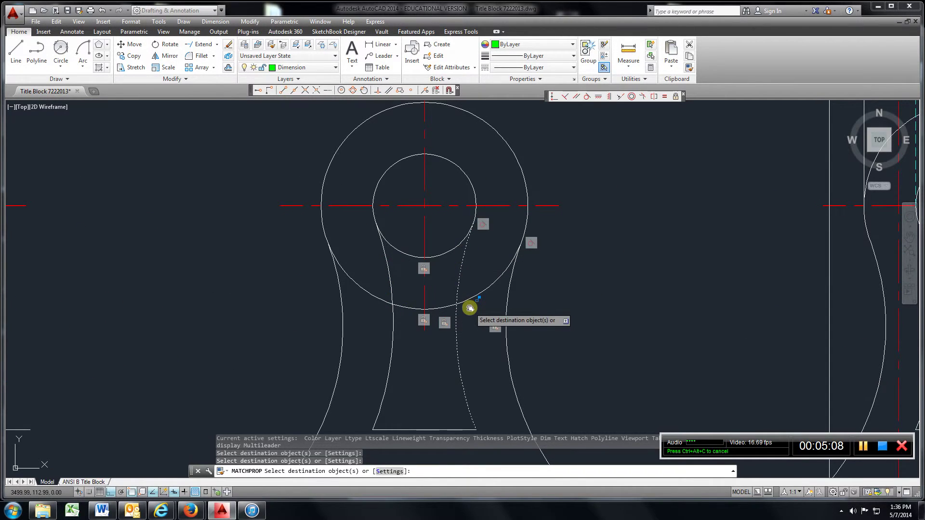
pyautogui.scroll(-6, 449, 308)
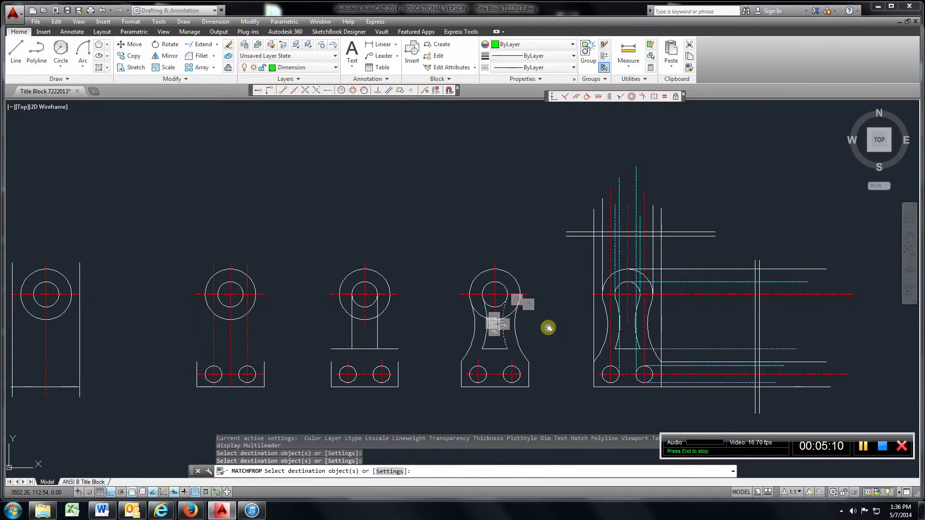
pyautogui.moveTo(548, 328); pyautogui.dragTo(407, 318, button='middle')
pyautogui.scroll(5, 413, 316)
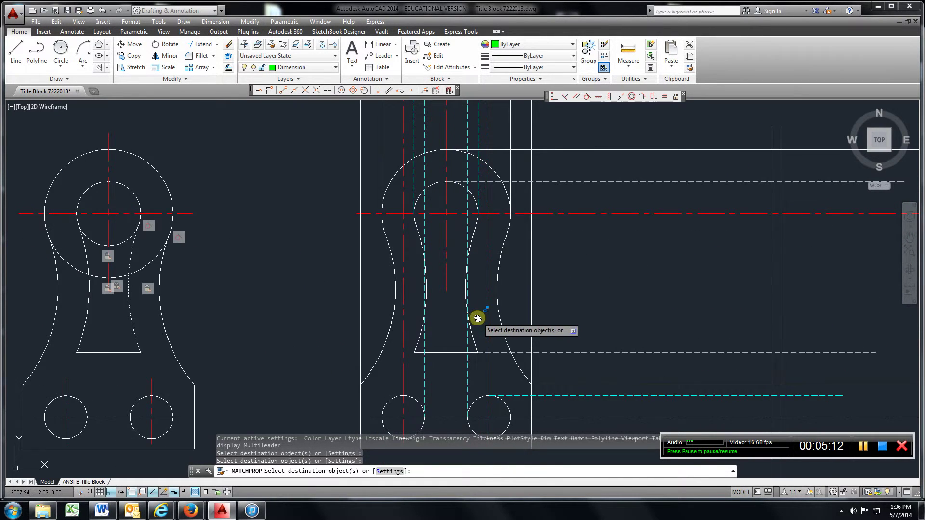
pyautogui.scroll(-2, 477, 318)
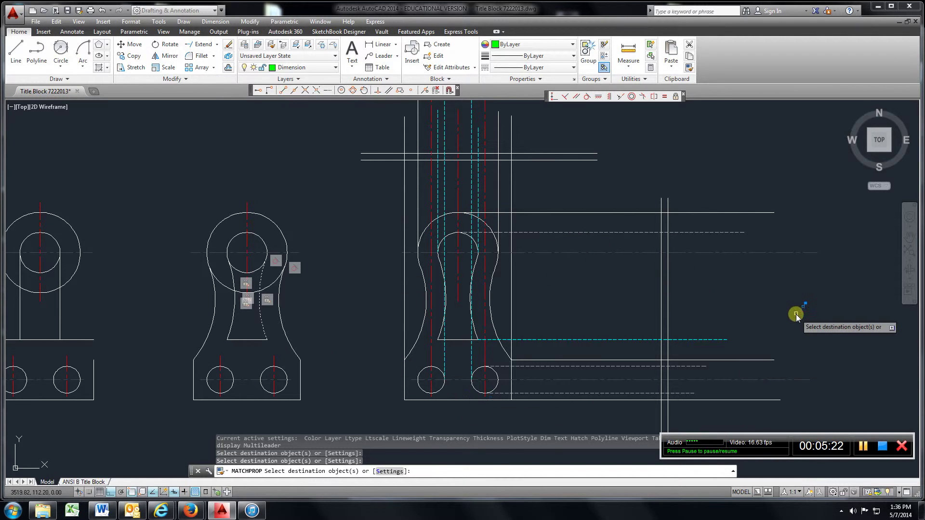
pyautogui.scroll(-6, 796, 315)
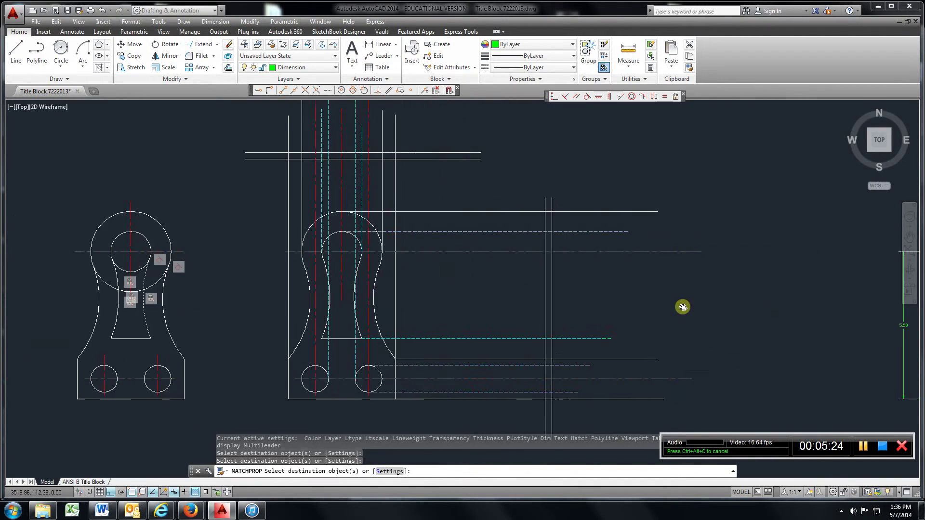
pyautogui.moveTo(698, 312); pyautogui.dragTo(526, 304, button='middle')
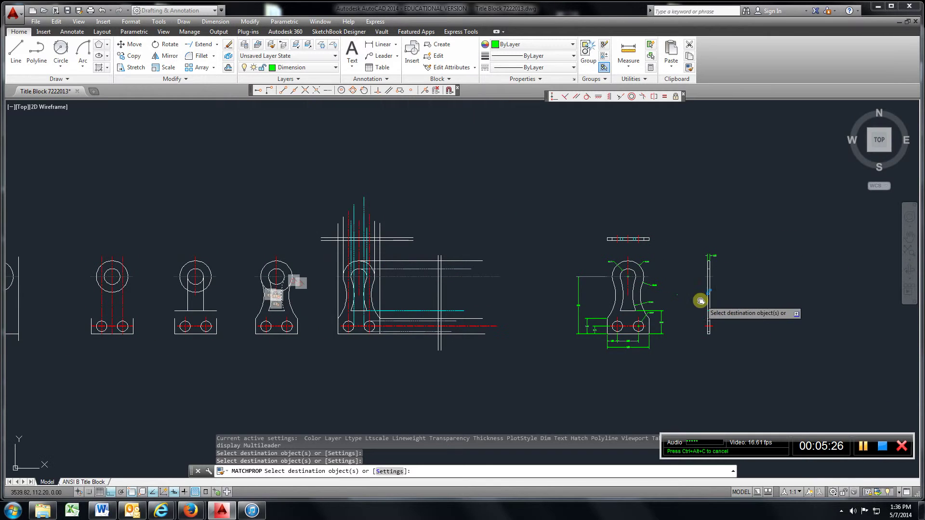
pyautogui.moveTo(657, 310); pyautogui.dragTo(582, 313, button='middle')
pyautogui.scroll(4, 583, 313)
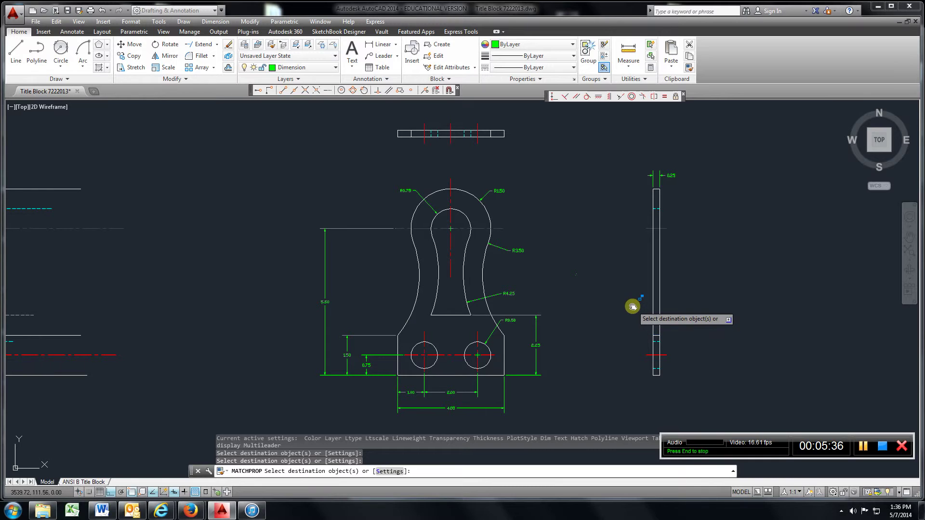
# - Delete the old viewport from the ANSI B Title Block layout
pyautogui.click(71, 481)
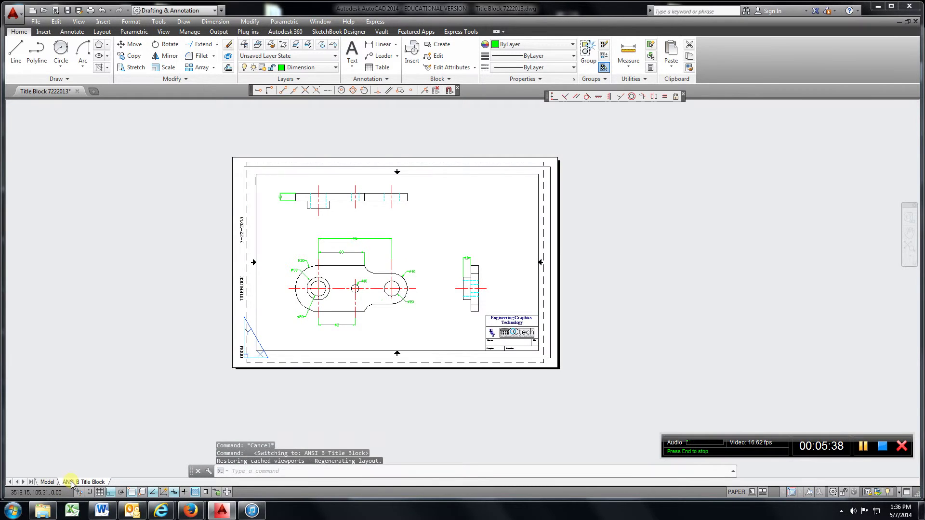
pyautogui.click(395, 278)
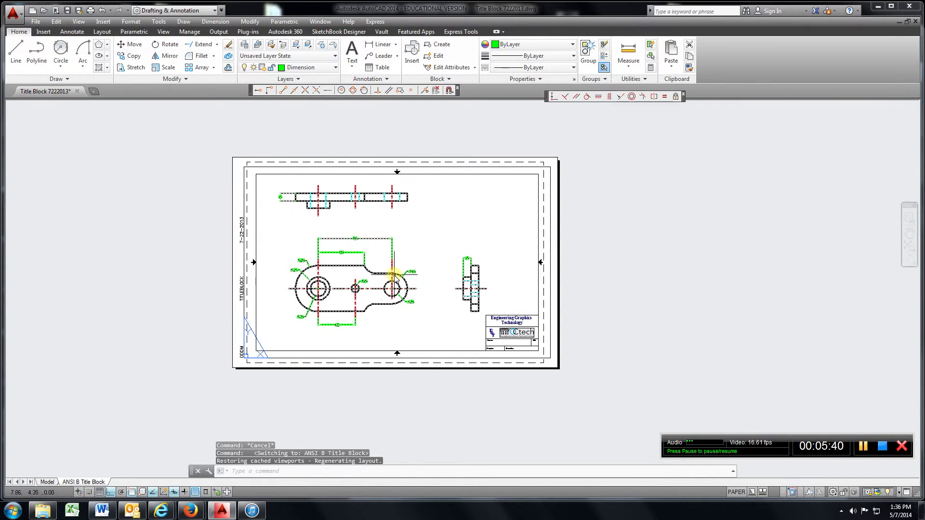
pyautogui.press('Delete')
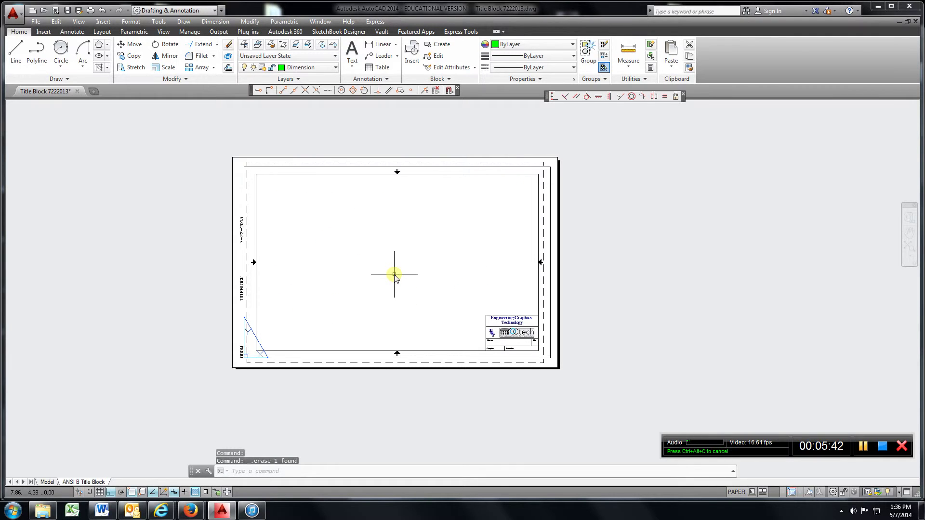
# - In model space, define a block based above the side view, window-selecting all 54 view and dimension objects
pyautogui.click(49, 482)
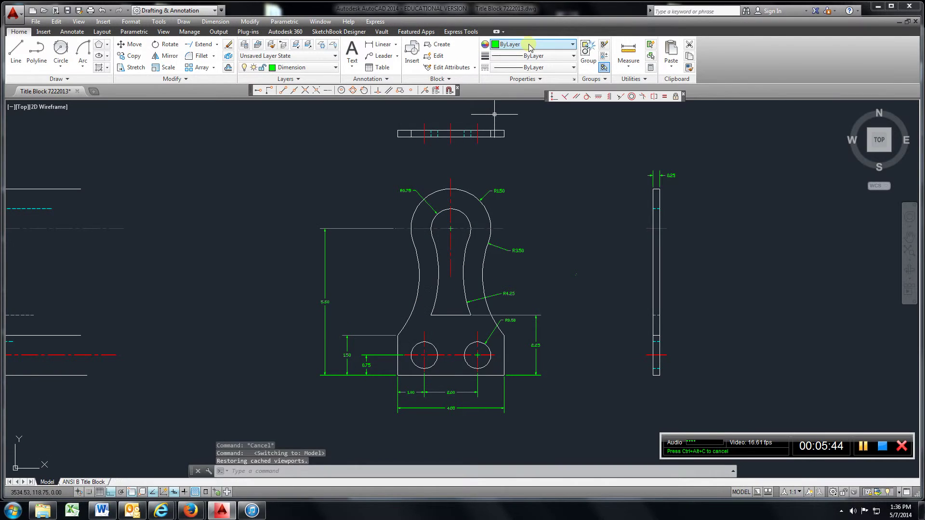
pyautogui.click(435, 44)
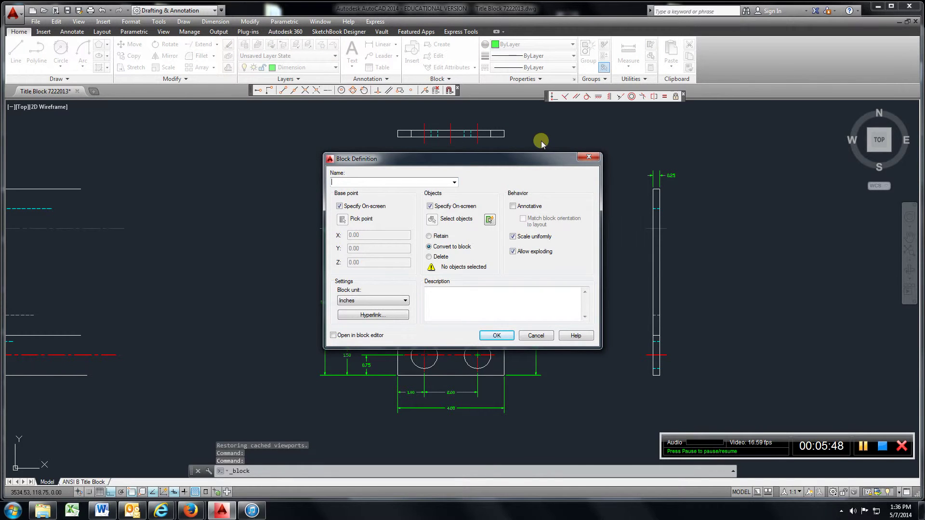
pyautogui.hotkey('alt', 'k')
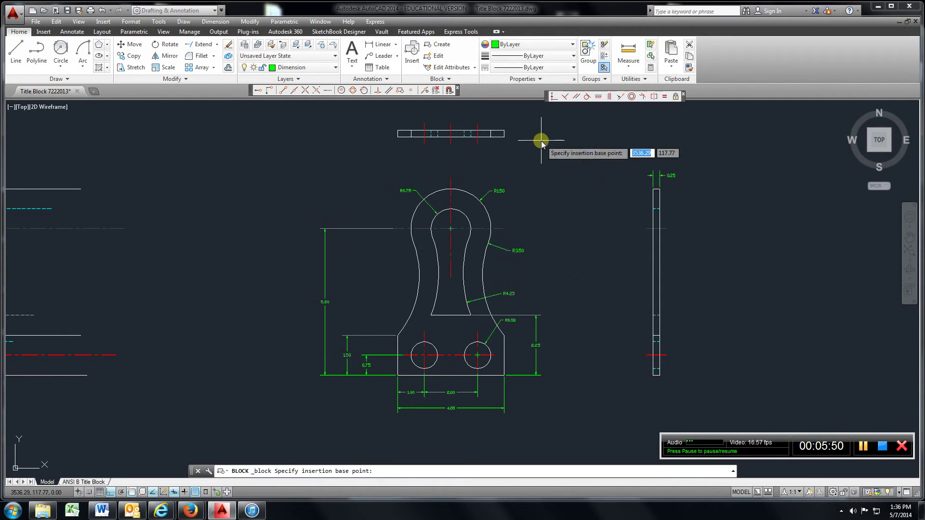
pyautogui.click(718, 118)
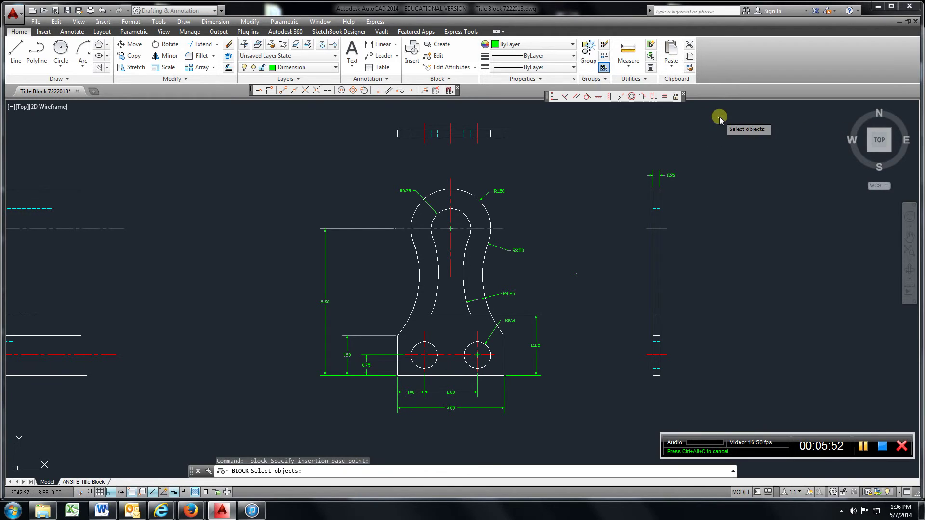
pyautogui.click(720, 116)
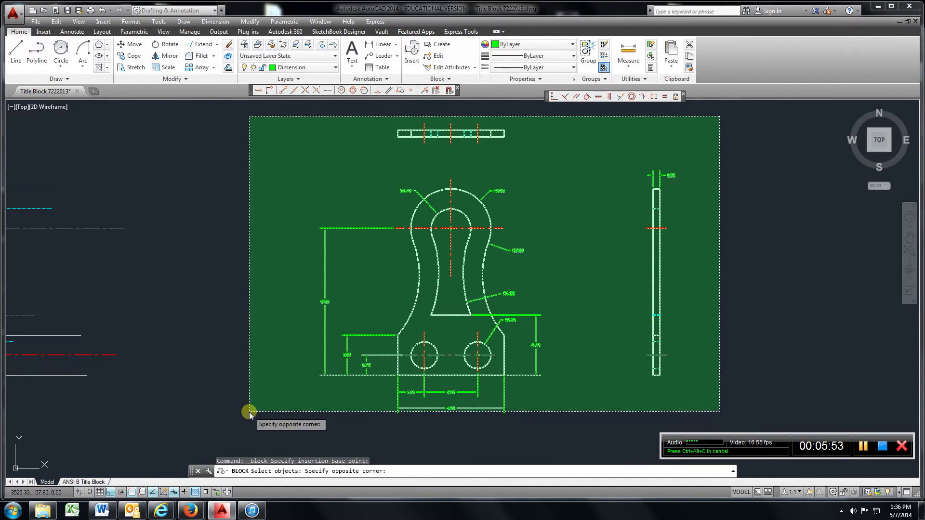
pyautogui.click(257, 417)
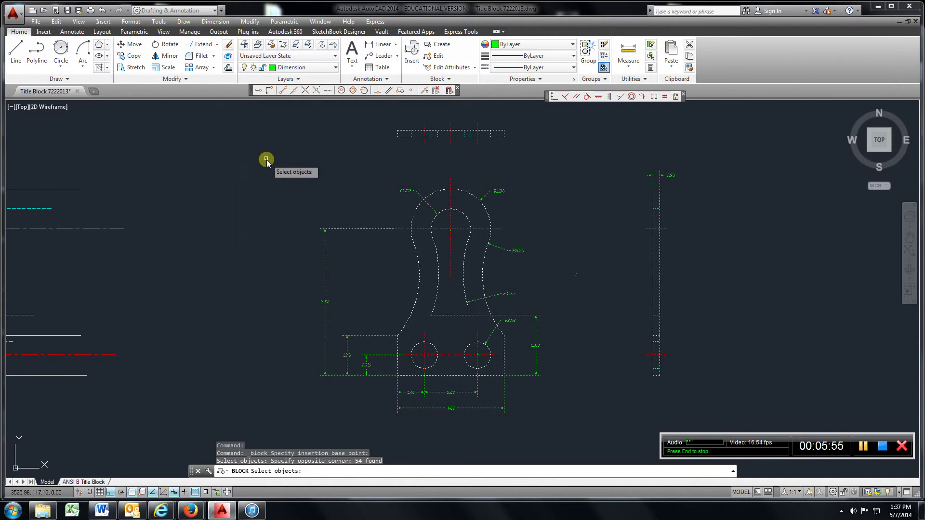
pyautogui.press('Return')
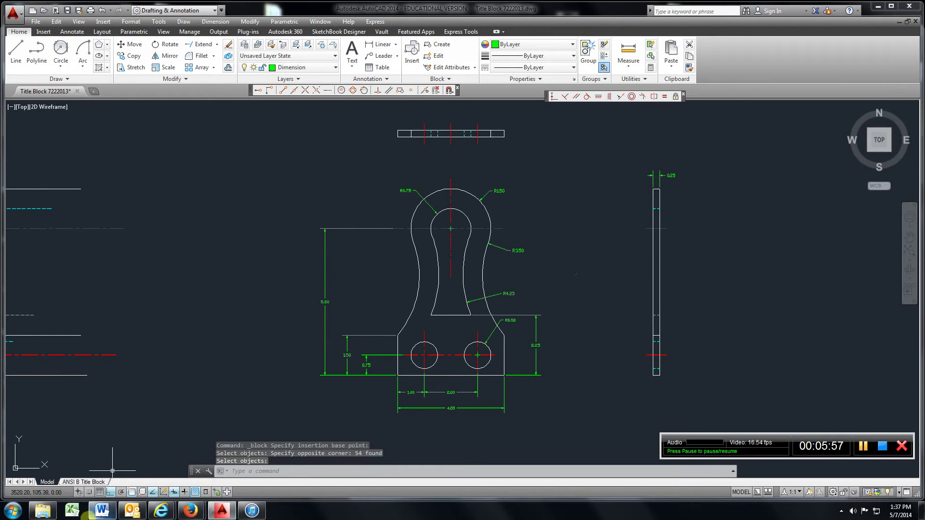
# - On the ANSI B Title Block layout, insert block 2.4 at X scale 0.75 onto the sheet
pyautogui.click(81, 482)
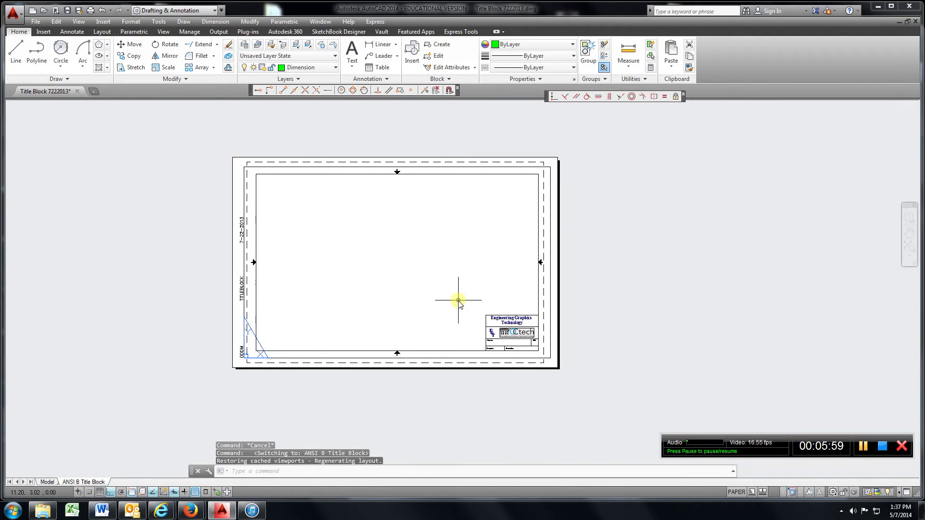
pyautogui.click(412, 54)
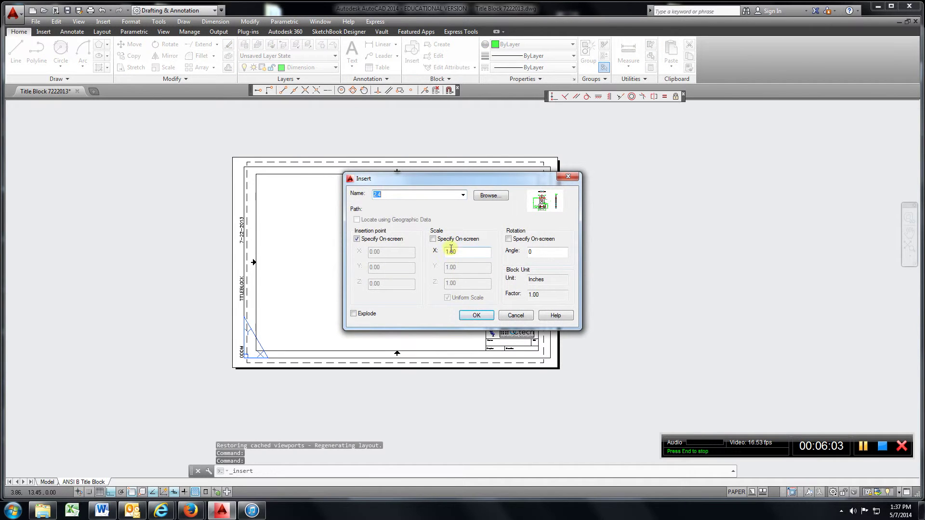
pyautogui.click(474, 317)
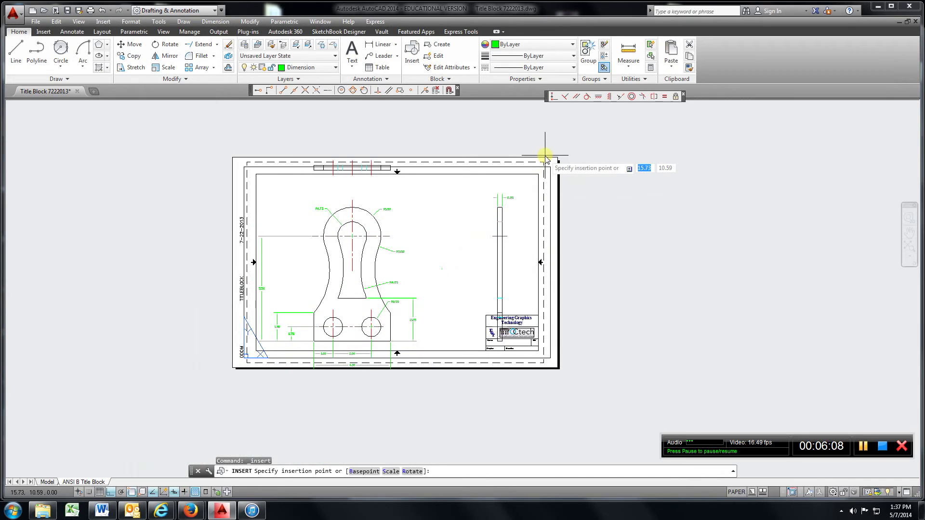
pyautogui.press('Escape')
pyautogui.press('Return')
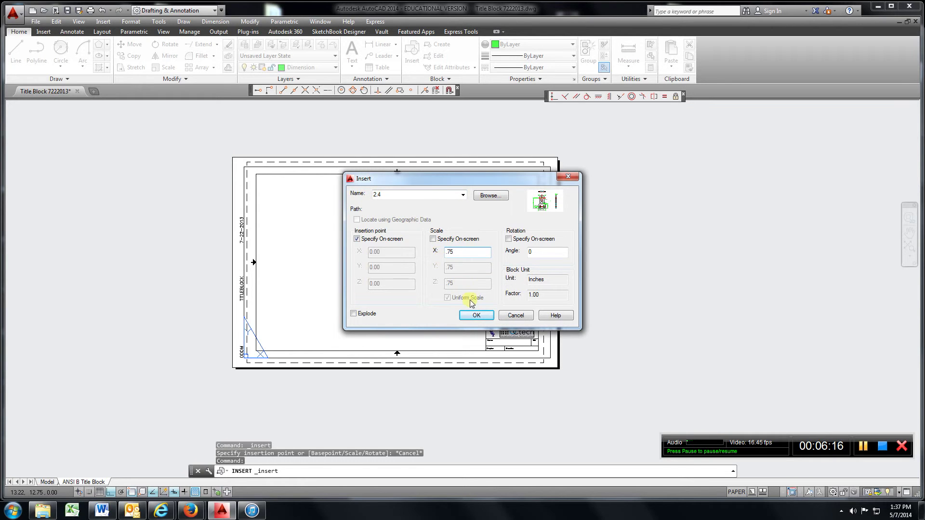
pyautogui.click(475, 317)
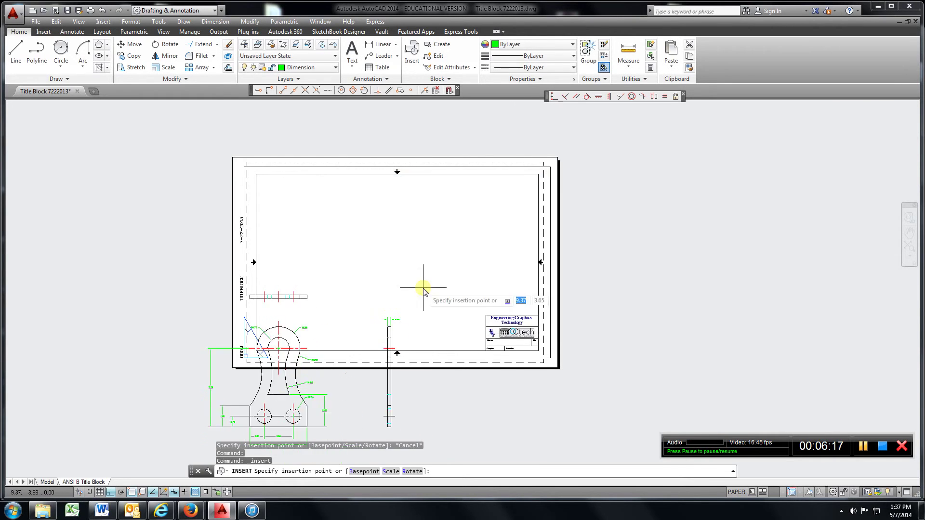
pyautogui.click(503, 183)
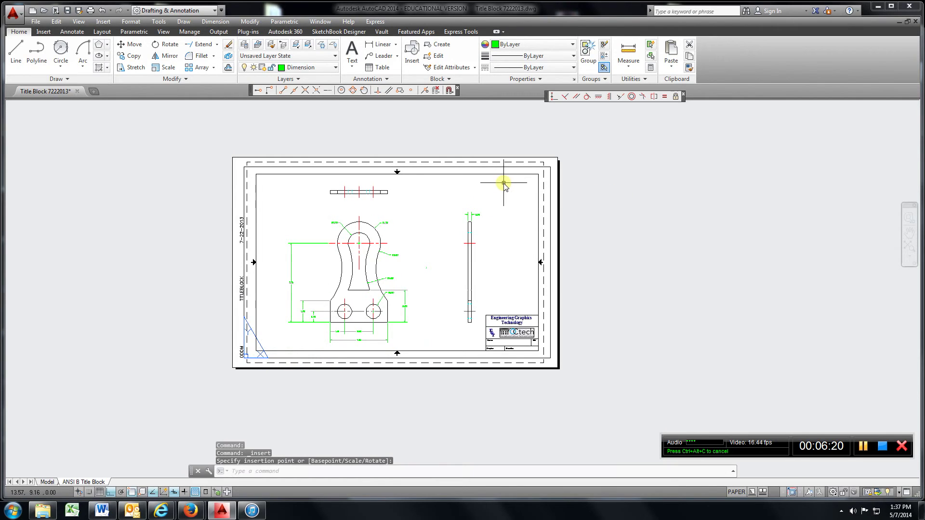
pyautogui.scroll(5, 496, 348)
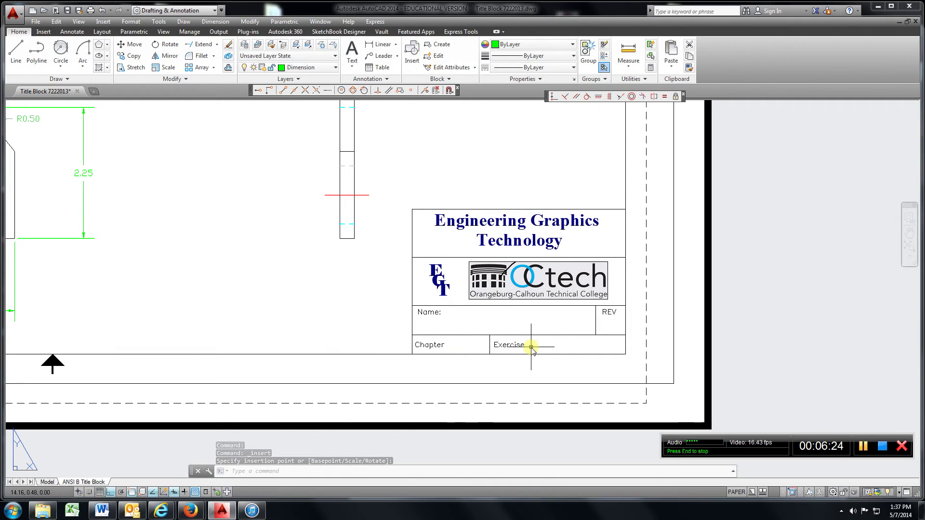
pyautogui.scroll(-2, 457, 329)
pyautogui.scroll(-1, 458, 328)
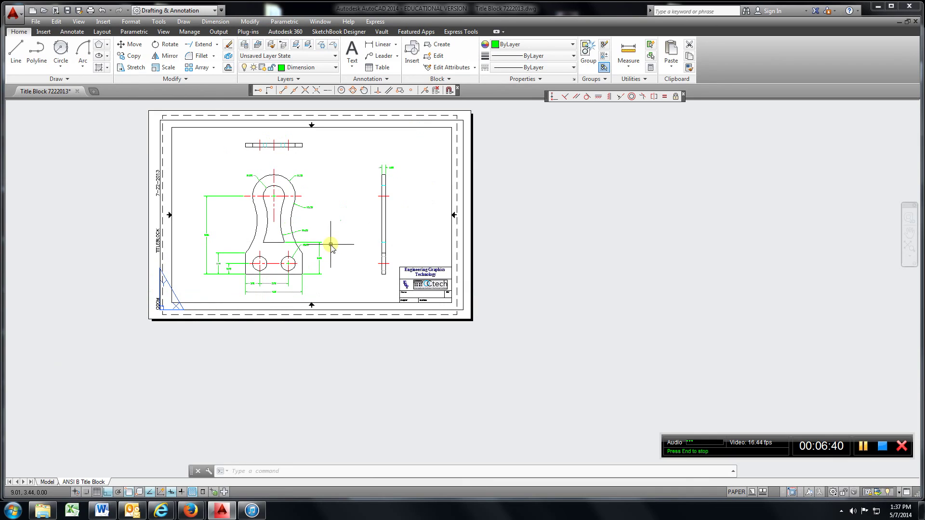
pyautogui.scroll(4, 331, 246)
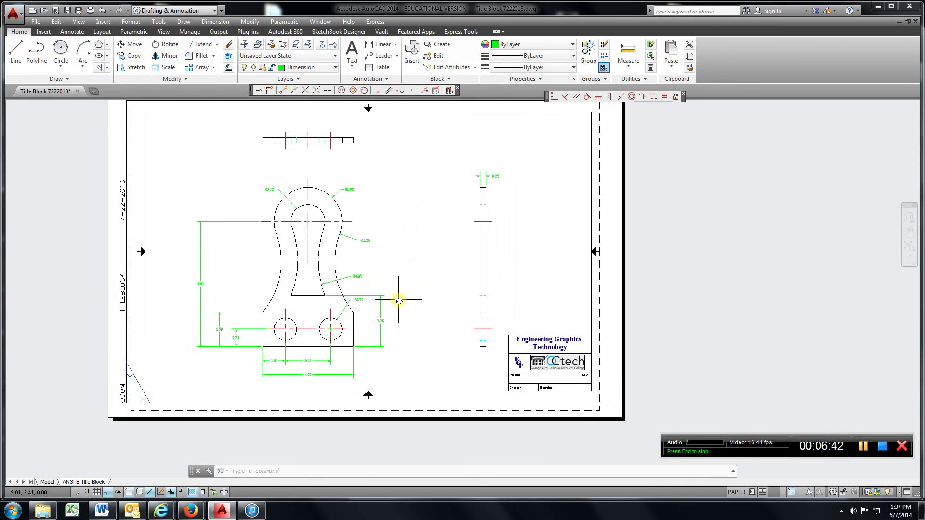
pyautogui.scroll(-1, 396, 299)
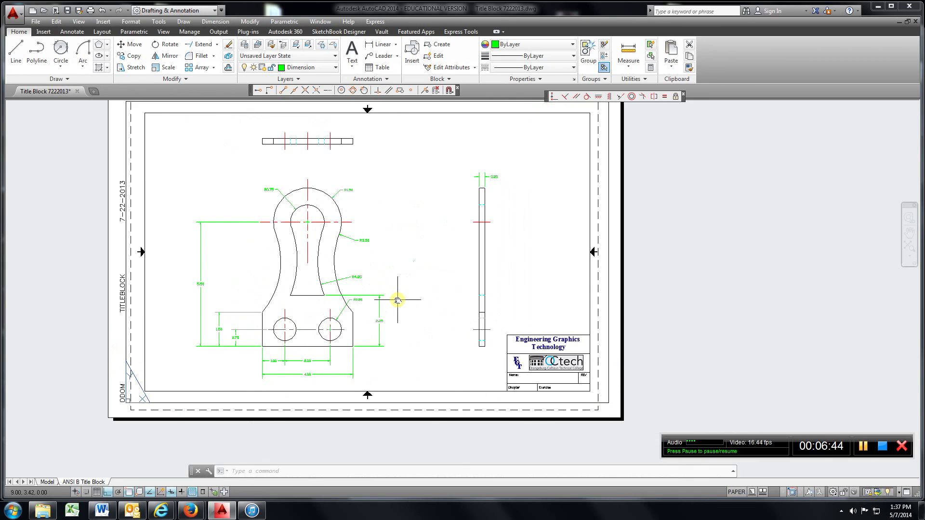